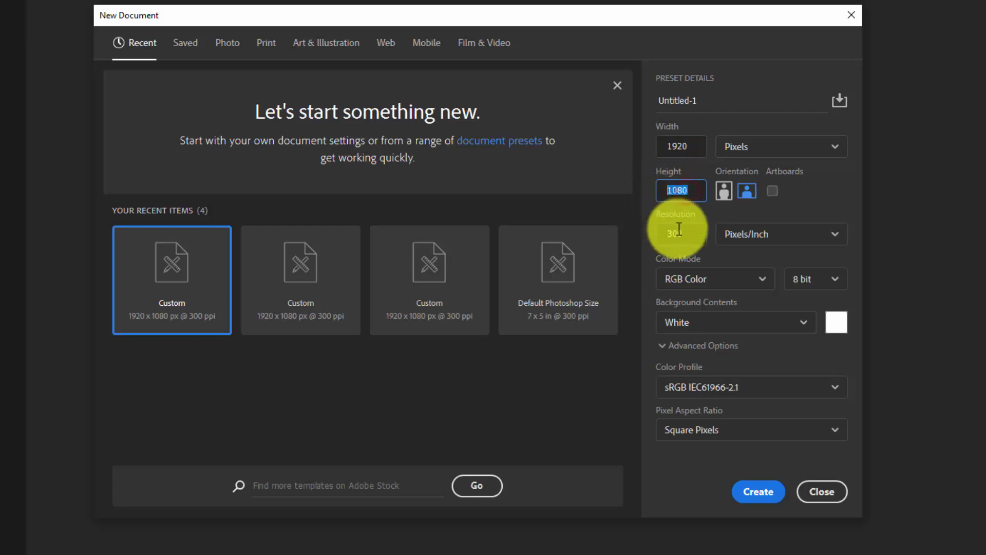
Create a 1920 × 1080 pixel RGB document at 300 pixels/inch with a white background
click(673, 234)
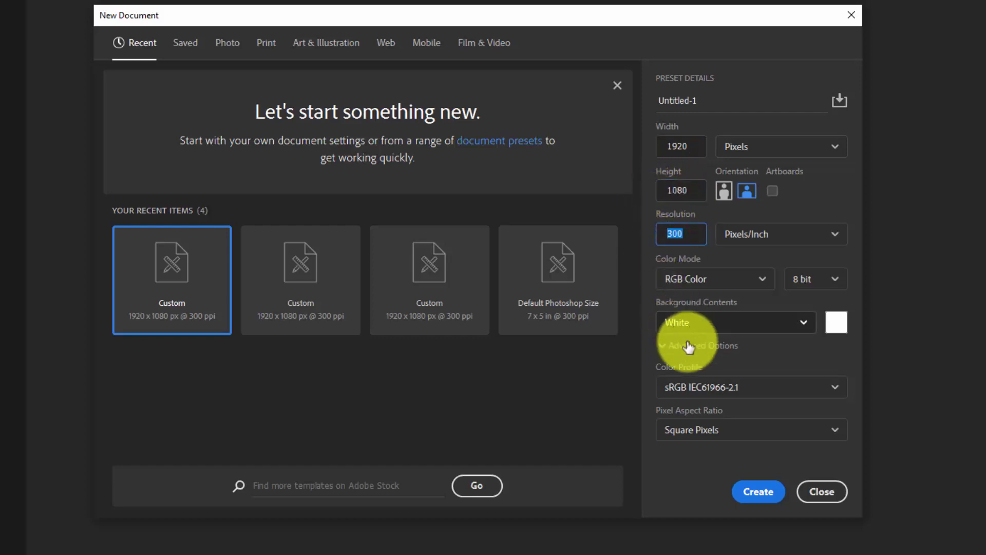
click(758, 492)
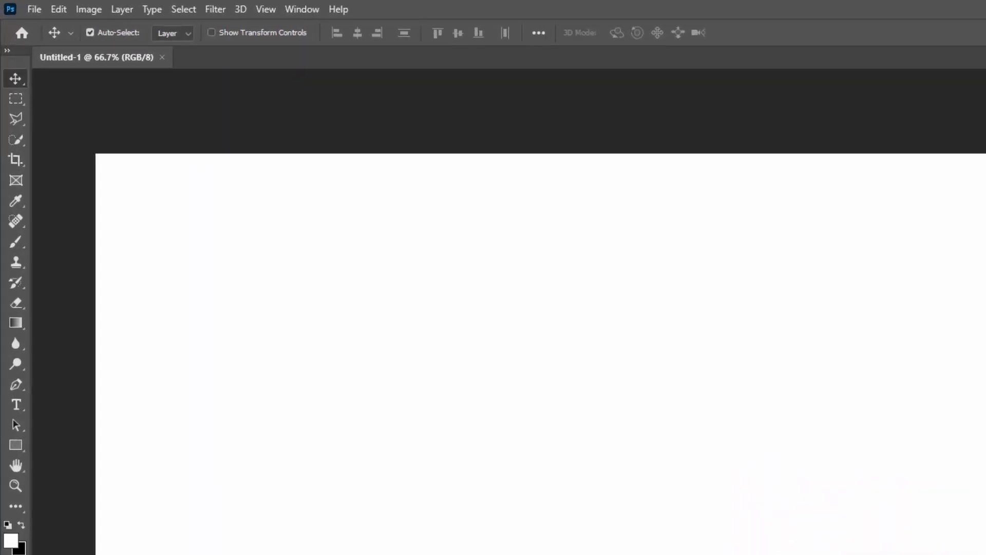
Fill the canvas with the Iridescent_14 radial gradient, running from near the canvas centre straight down past its lower edge
click(9, 320)
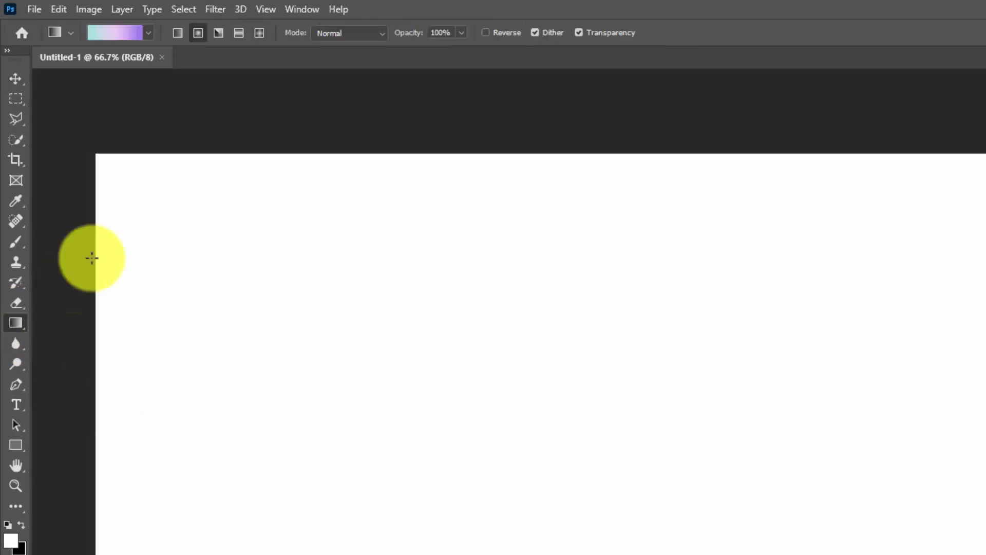
click(116, 31)
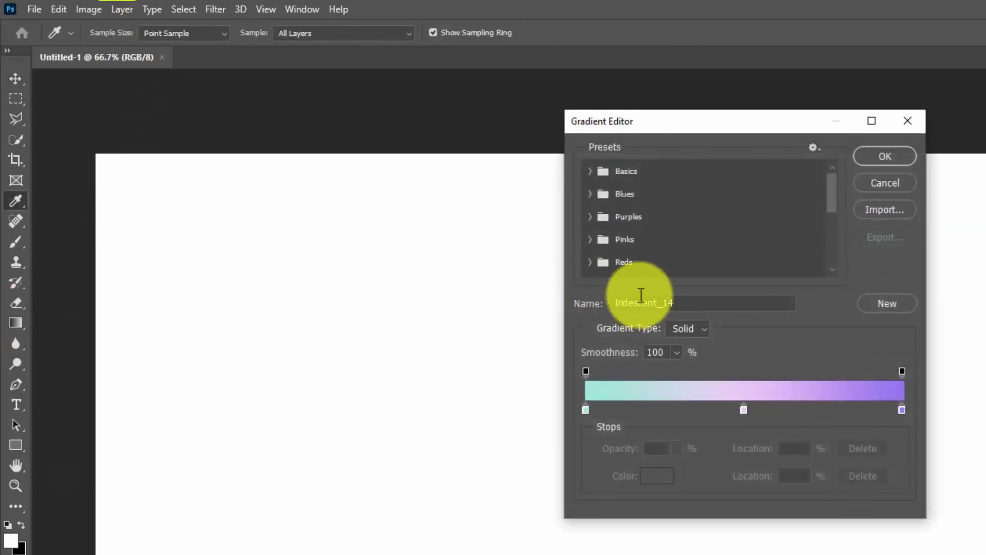
drag(831, 195, 833, 259)
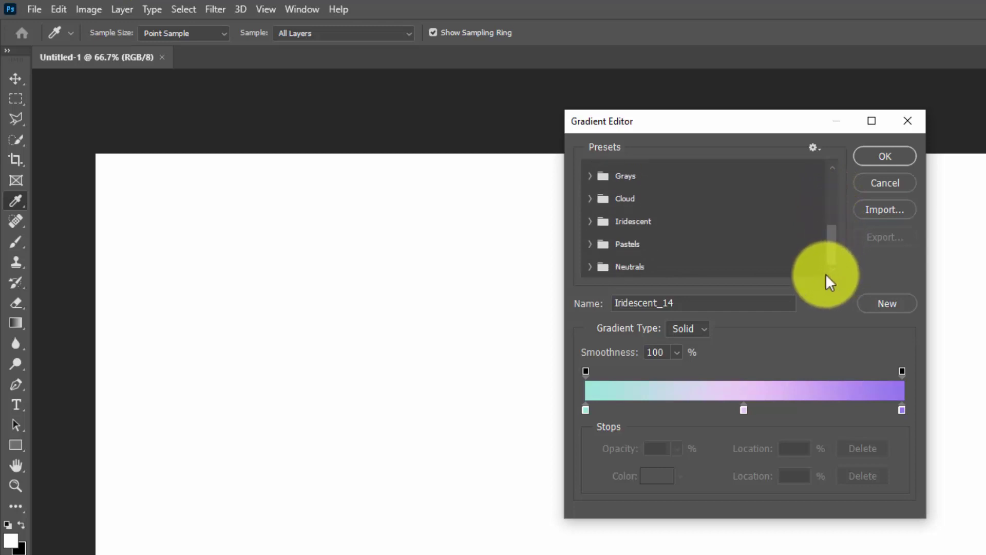
click(587, 221)
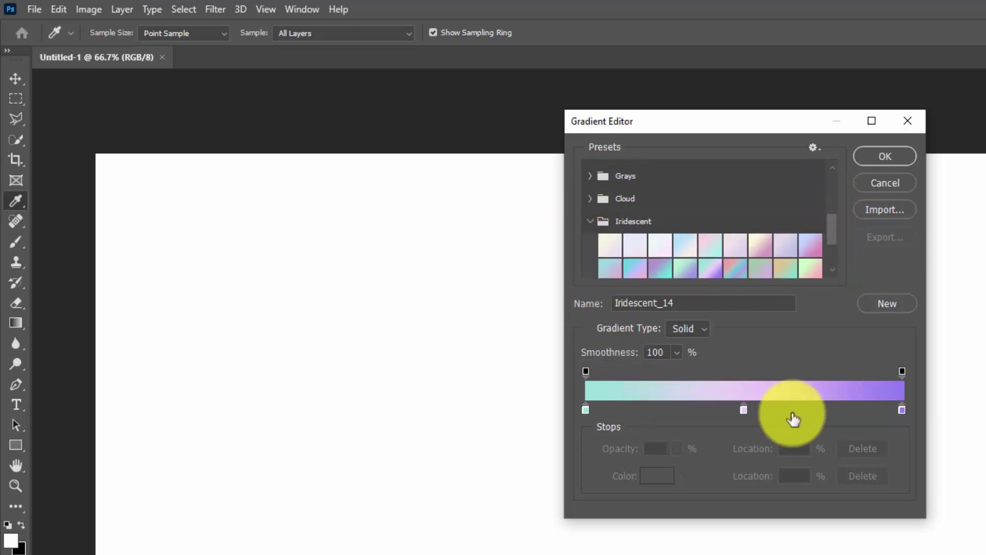
drag(684, 303, 596, 296)
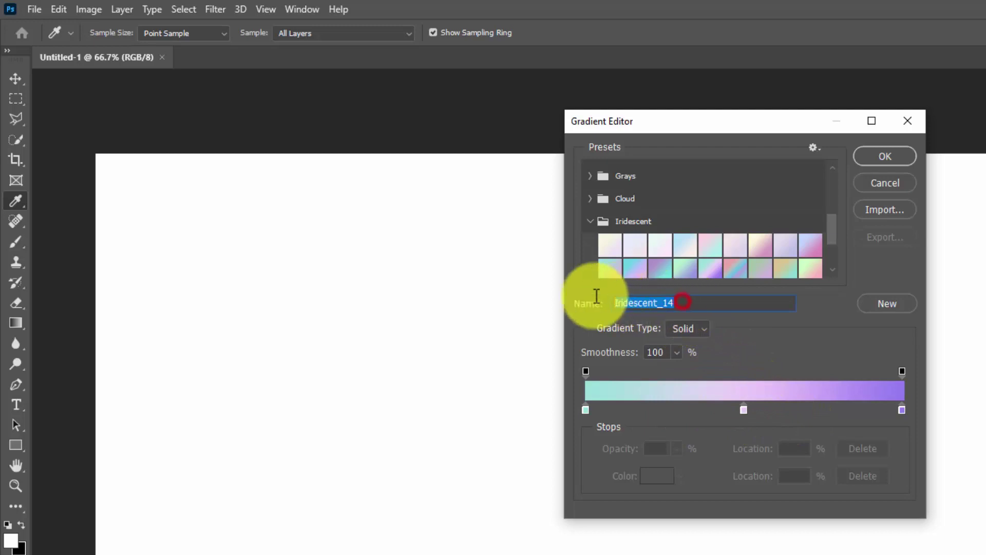
click(884, 156)
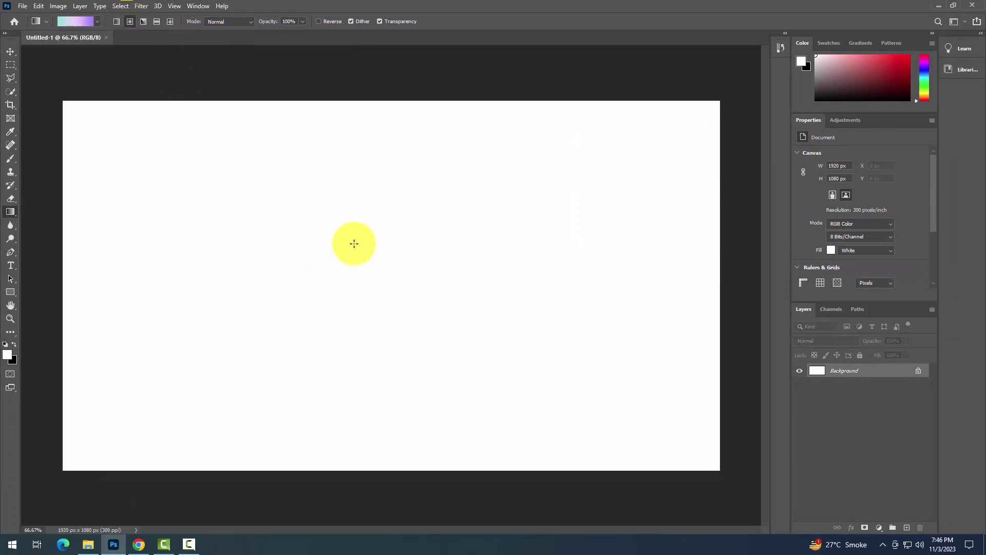
drag(368, 249, 374, 509)
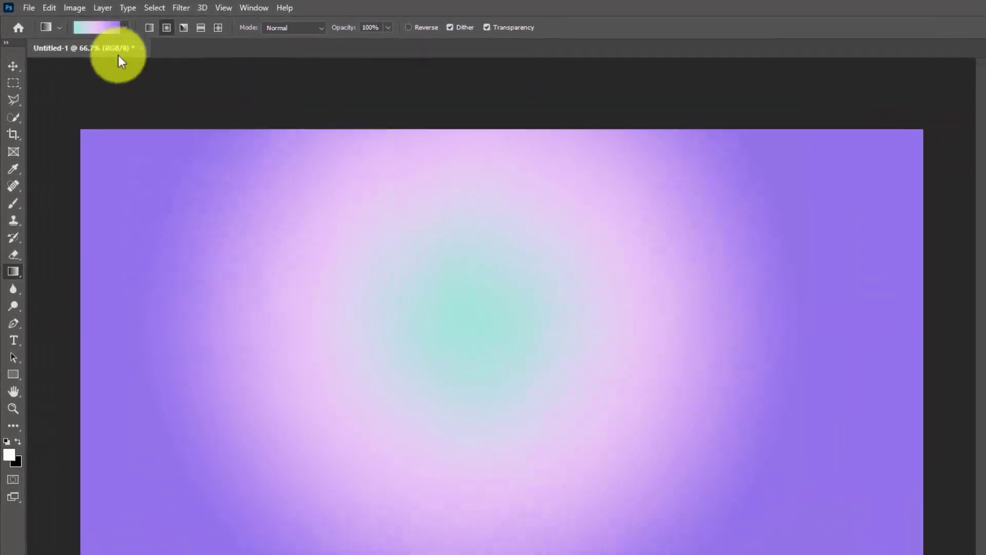
Place the whole-orange cutout image from Downloads as an embedded object, enlarged to about 130%
click(22, 6)
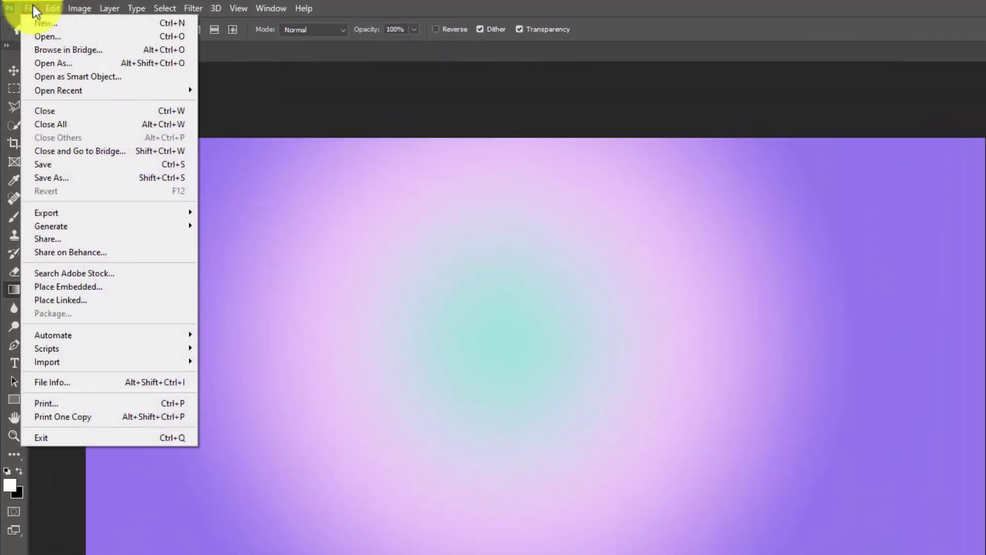
click(61, 288)
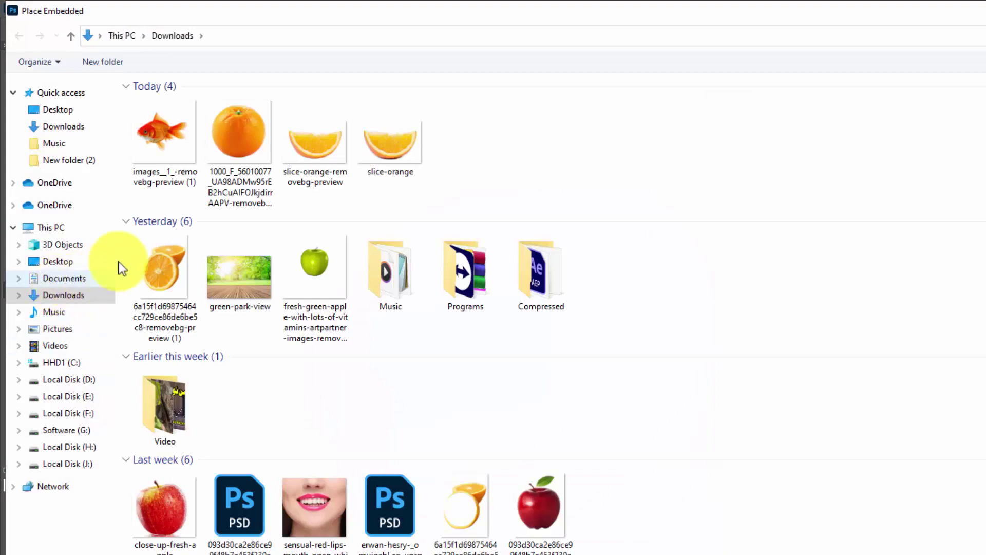
double_click(226, 150)
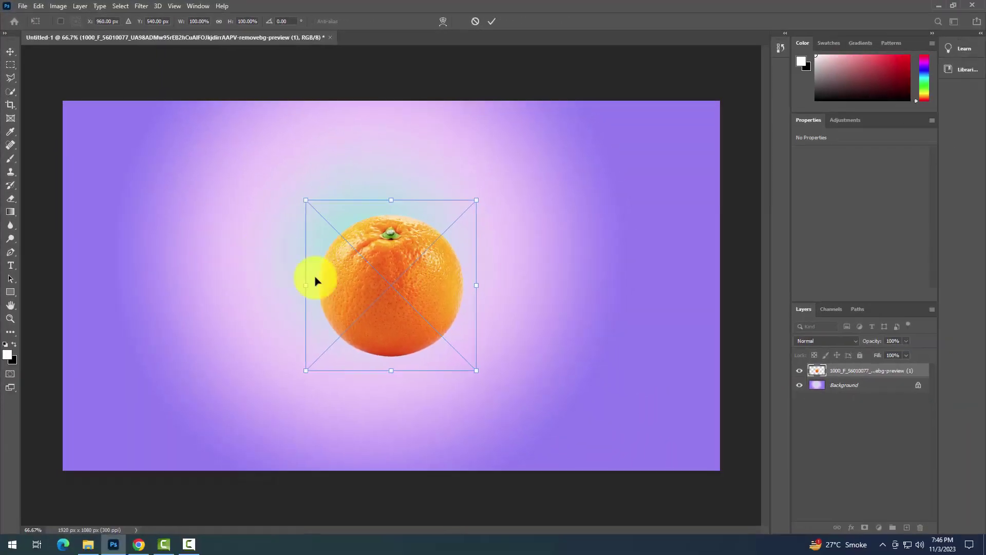
drag(475, 372, 529, 422)
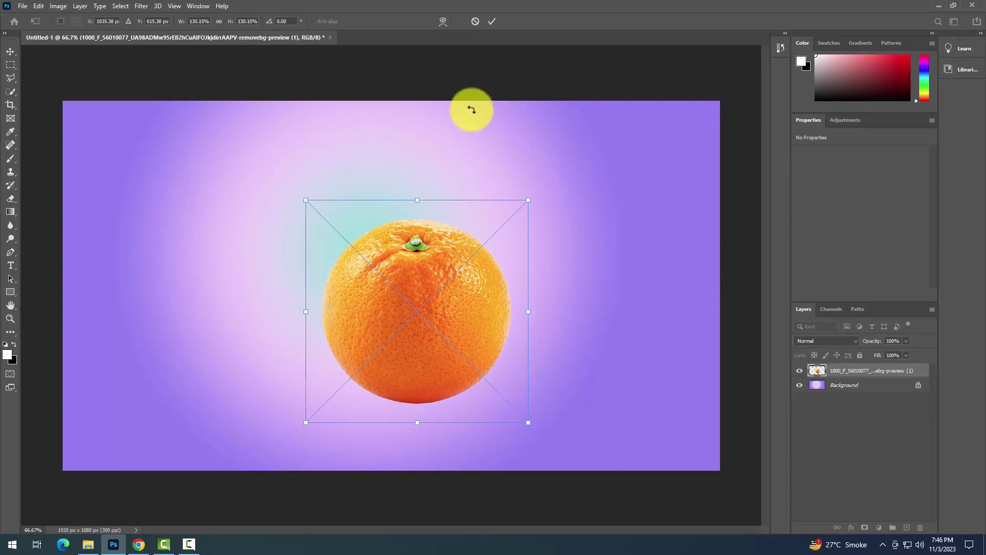
click(492, 22)
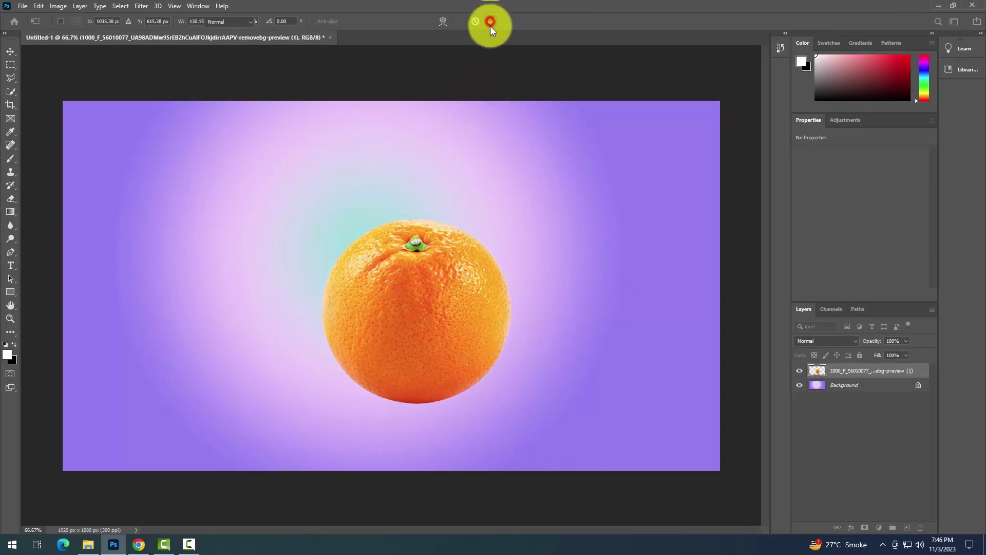
Convert the whole-orange smart object to a regular layer, retaining its transforms
right_click(856, 377)
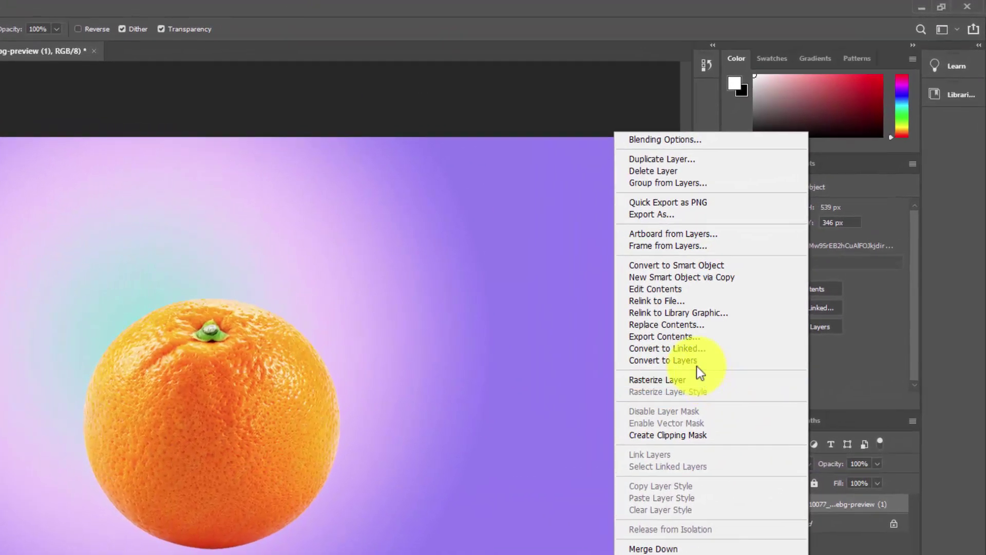
click(692, 362)
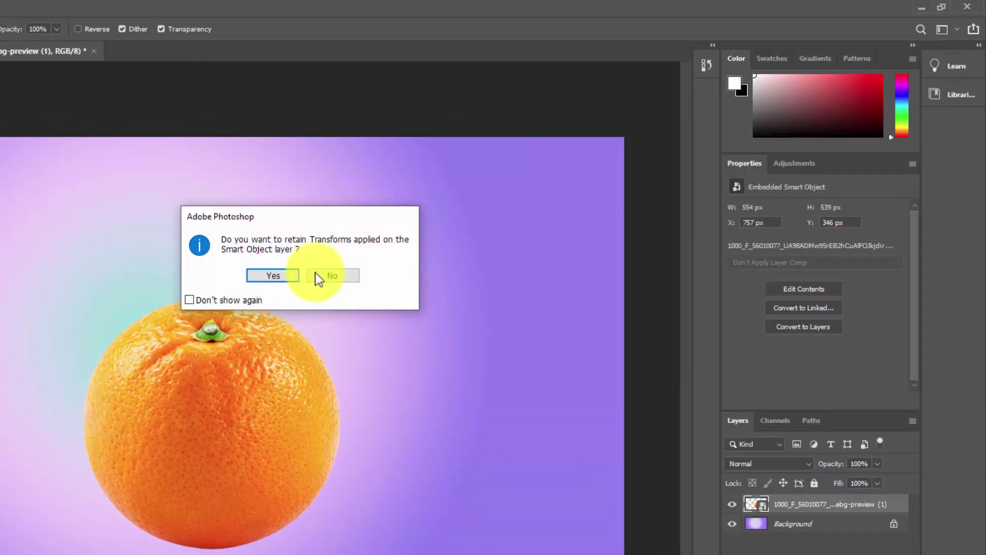
click(287, 276)
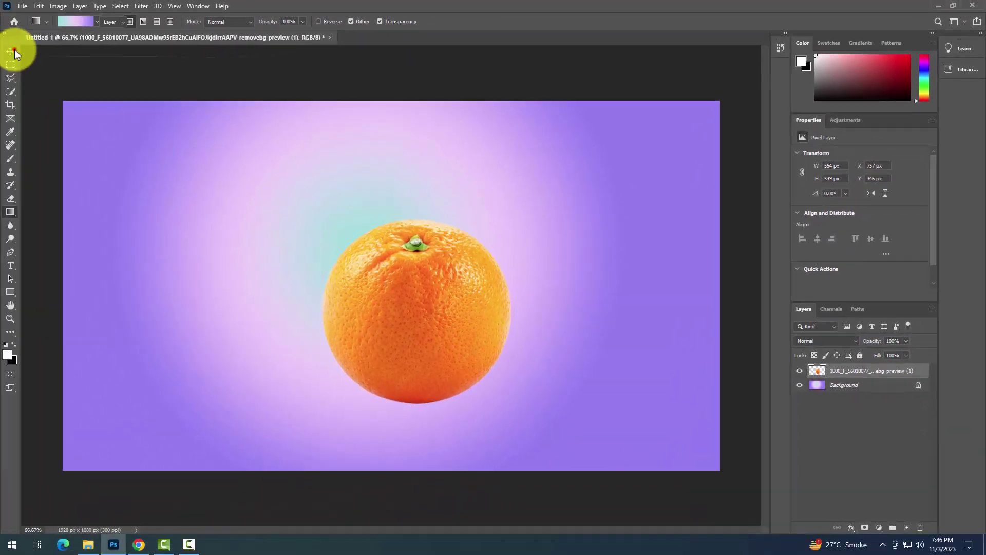
Move the whole orange horizontally to the right of the gradient's centre
click(10, 51)
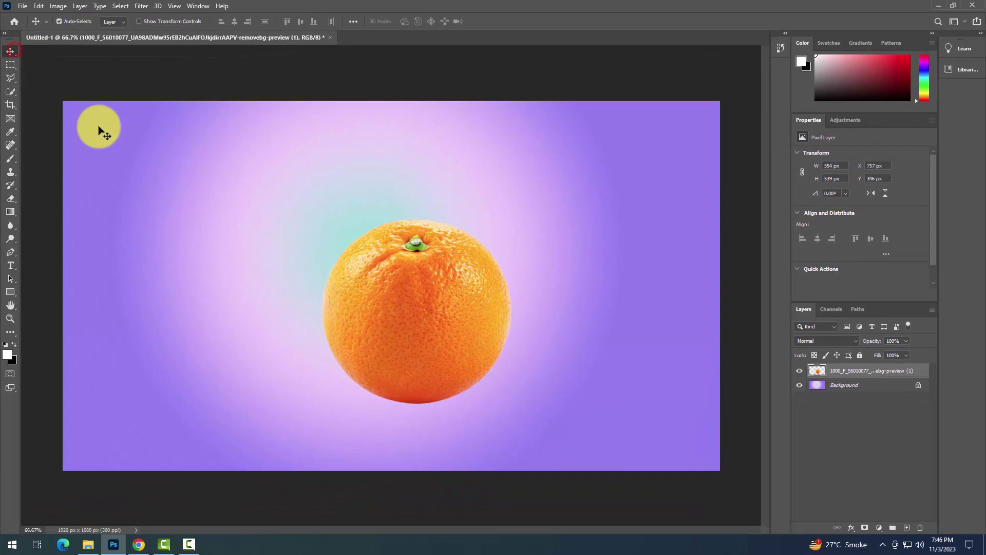
click(375, 304)
drag(399, 307, 480, 307)
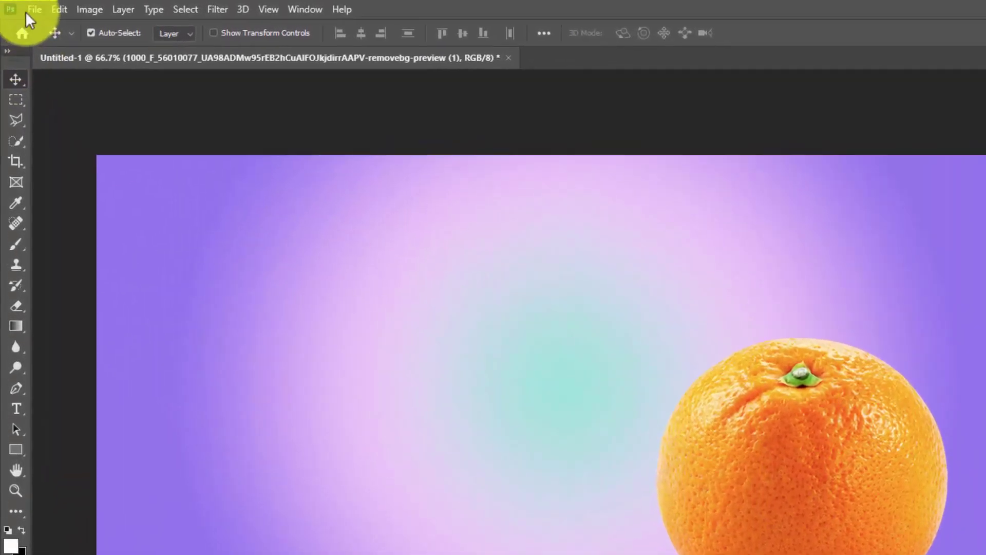
Place slice-orange-removebg-preview as an embedded object, rotated about -1.68°, overlapping the lower left side of the whole orange
click(17, 6)
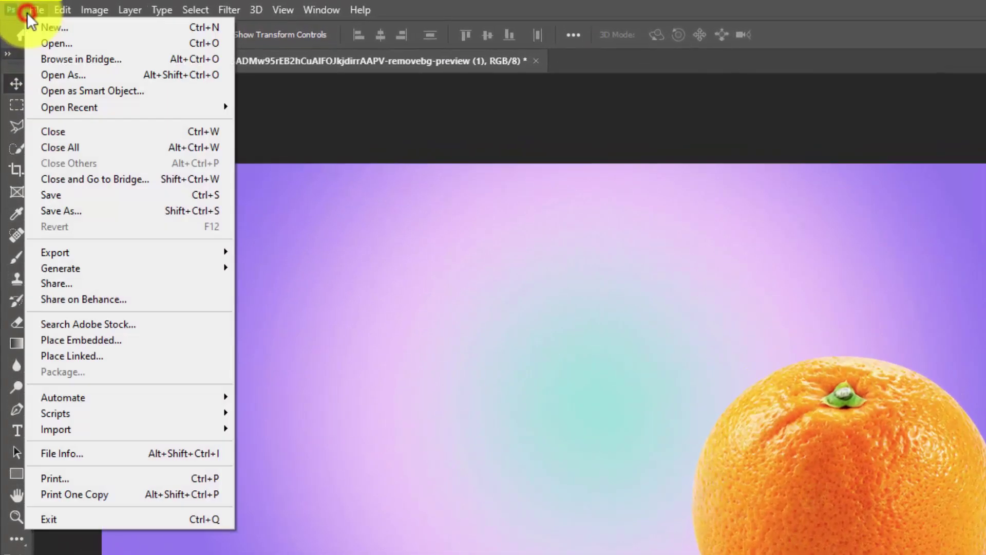
click(59, 340)
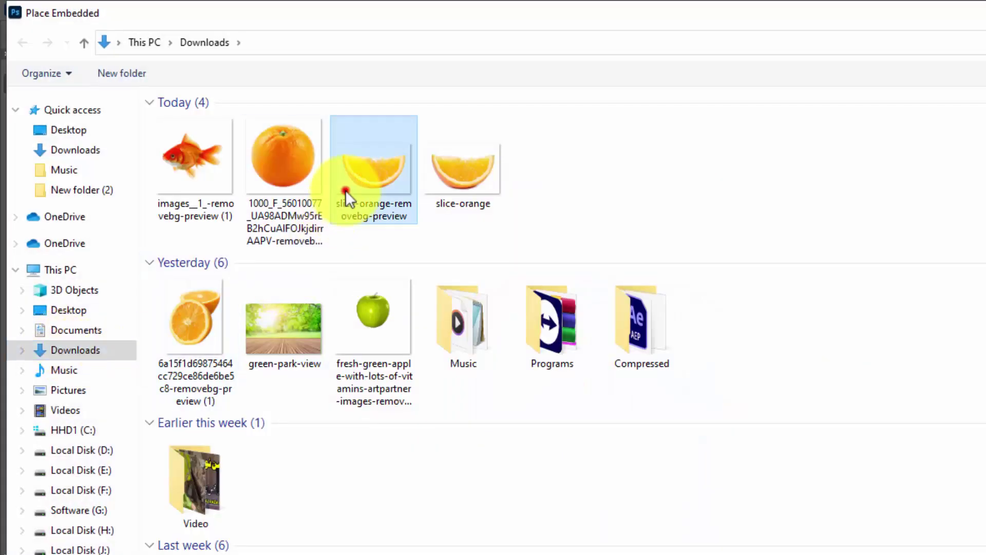
double_click(345, 190)
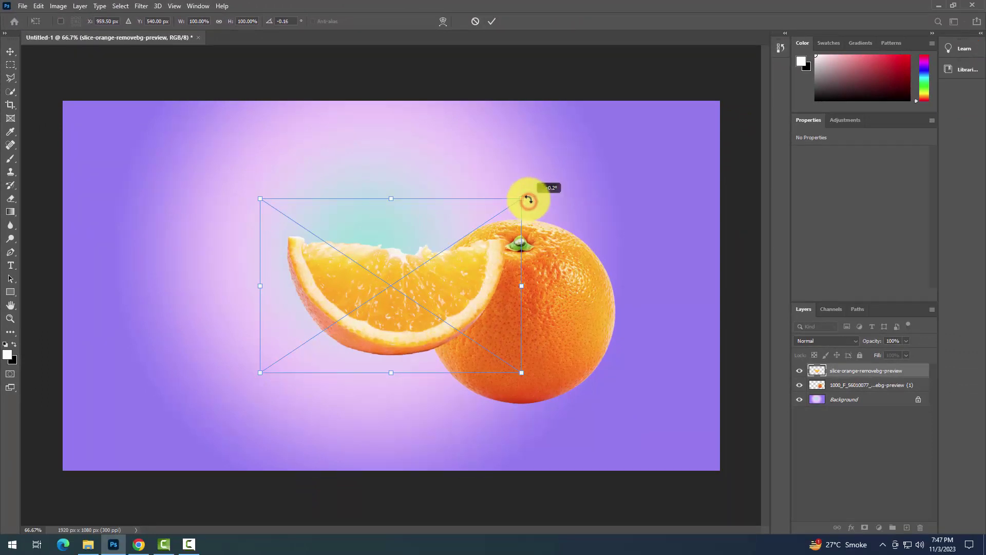
drag(529, 199, 526, 195)
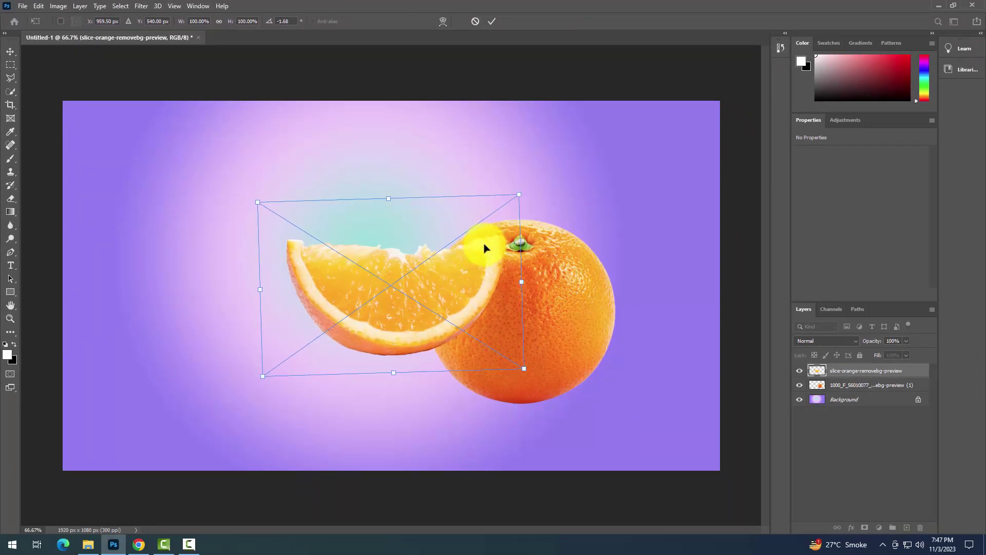
drag(461, 274, 442, 314)
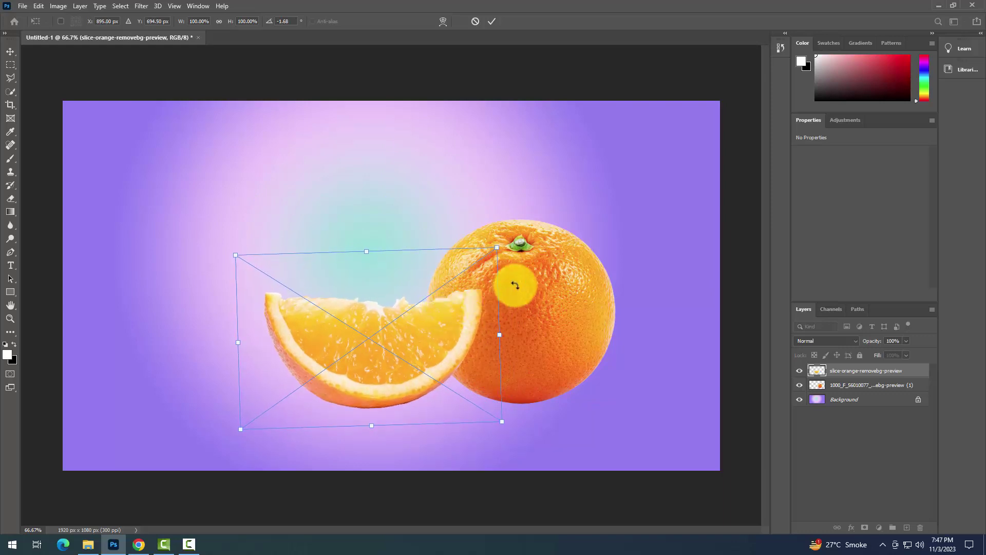
click(497, 21)
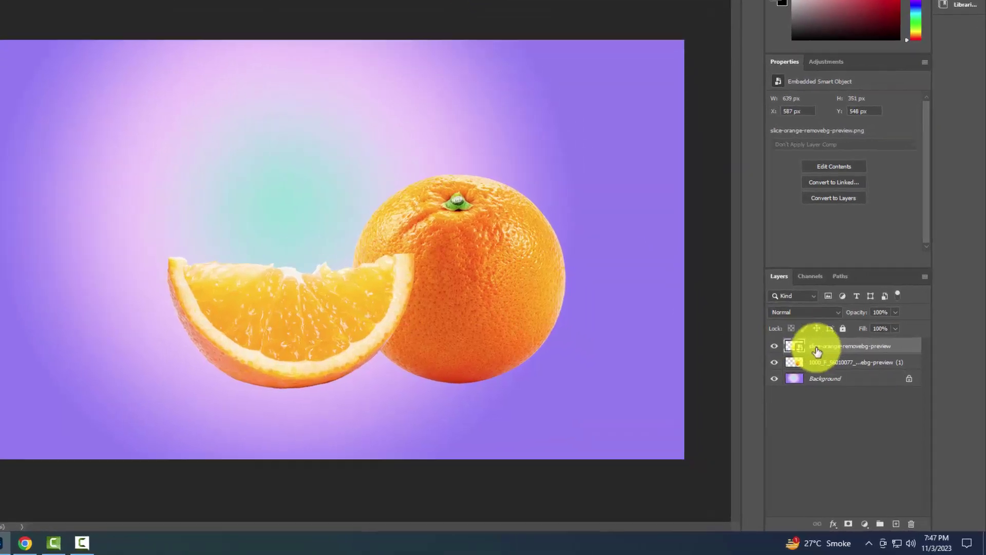
Convert the orange slice smart object to a regular layer, retaining its transforms
right_click(828, 371)
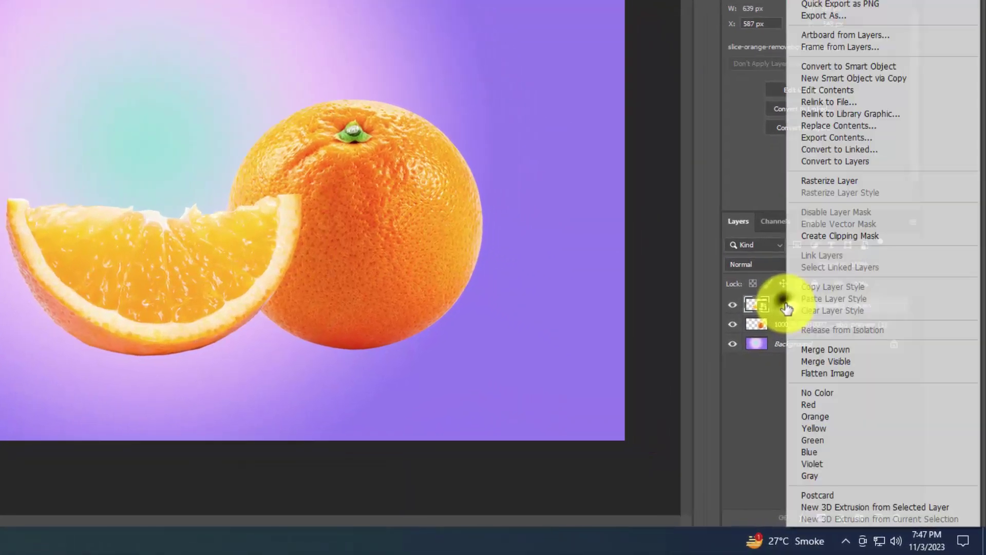
click(824, 136)
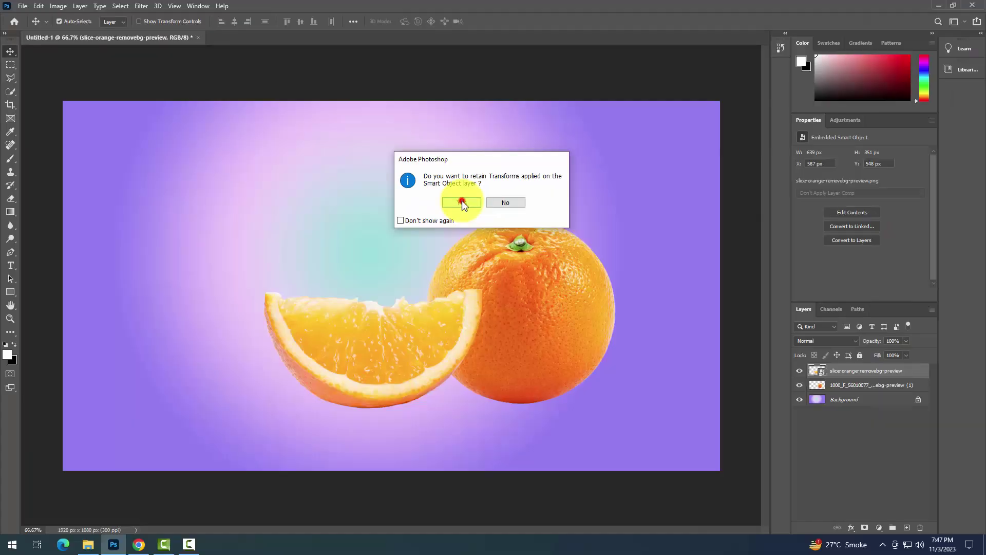
click(461, 202)
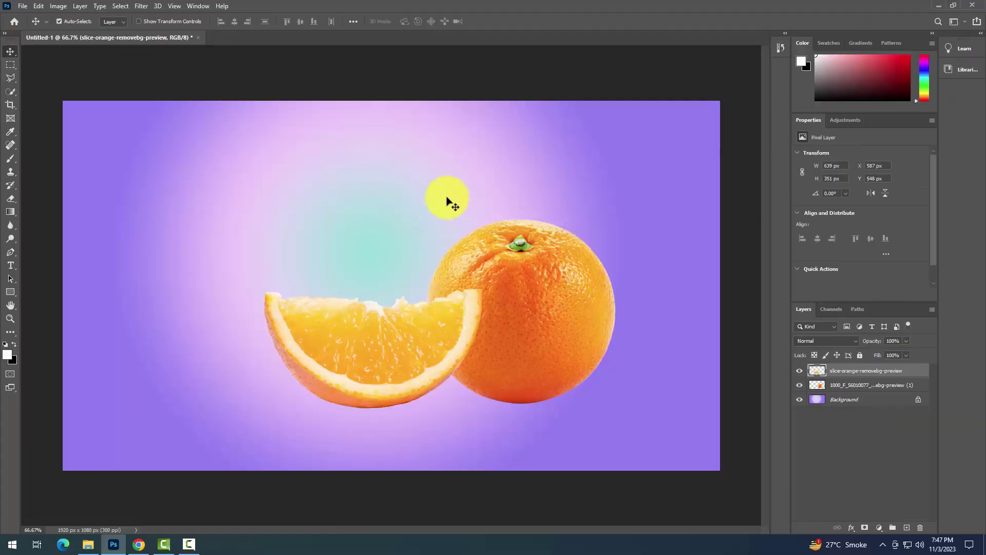
Select the slice's pulp with the Quick Selection Tool, delete it so only the peel remains, and clear the selection
right_click(10, 94)
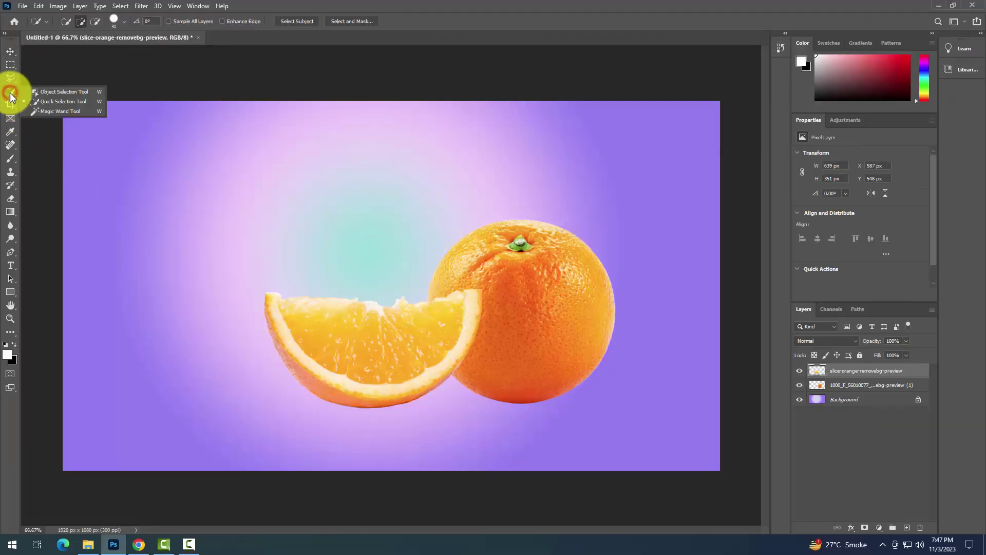
click(41, 99)
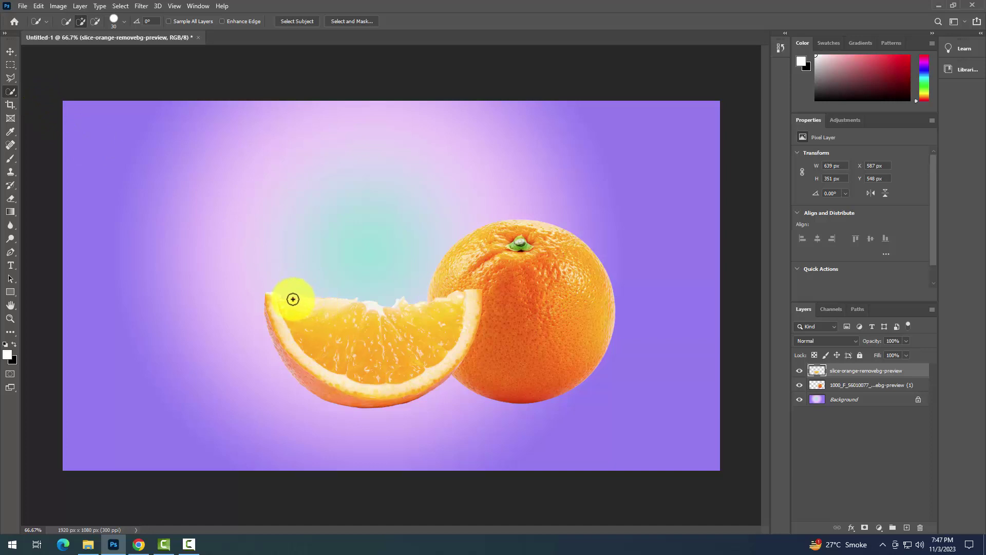
mouse_move(293, 299)
mouse_down()
mouse_move(359, 342)
mouse_move(404, 348)
mouse_move(428, 339)
mouse_move(451, 297)
mouse_move(285, 300)
mouse_move(356, 341)
mouse_up()
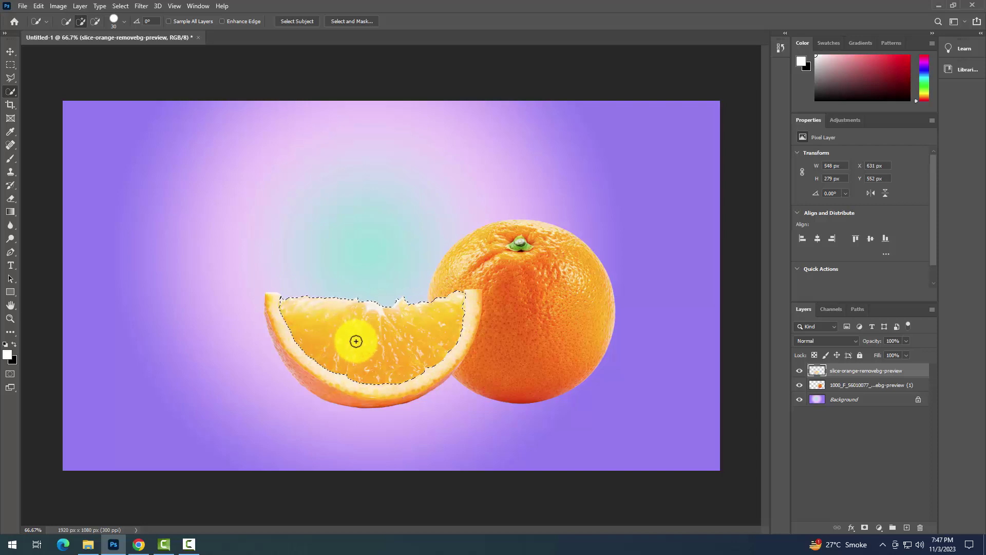
key(Delete)
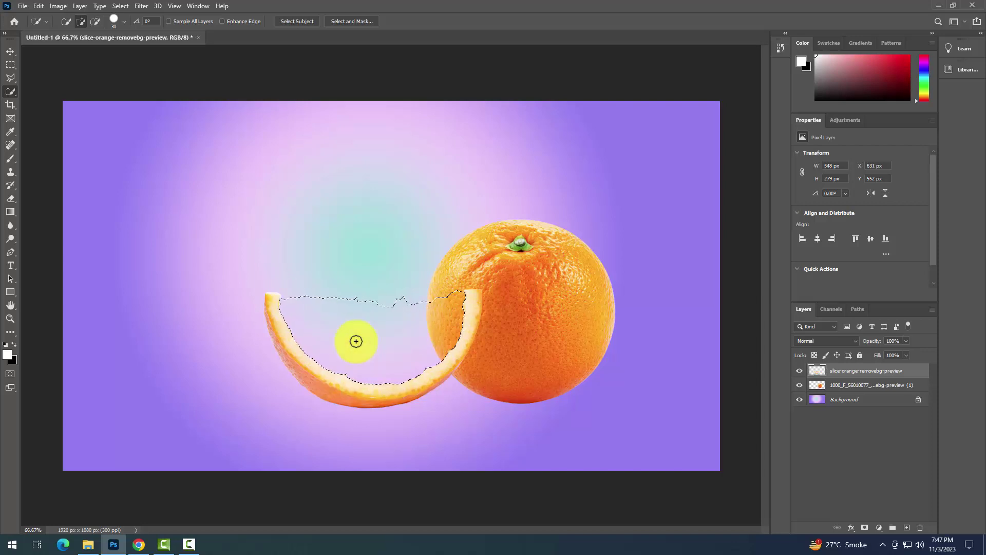
click(121, 6)
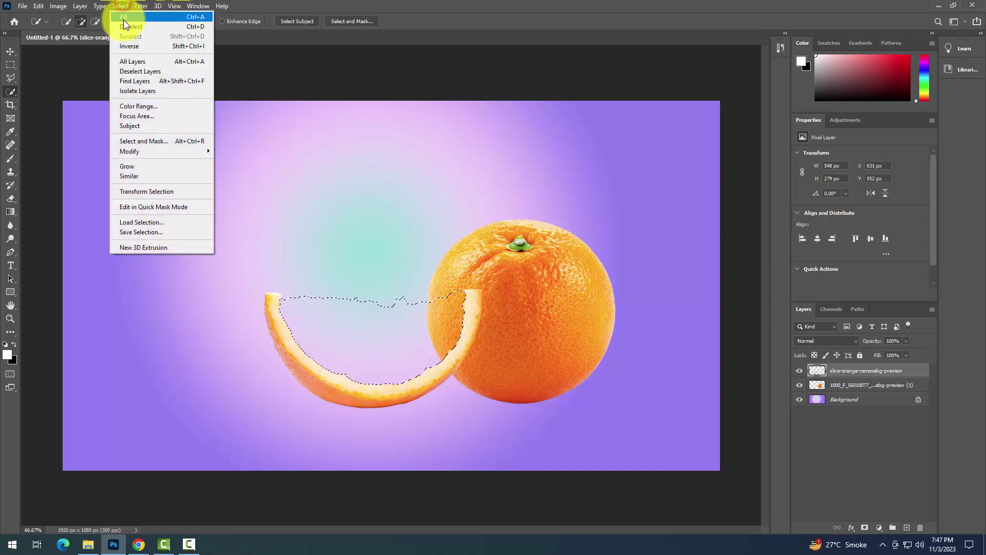
click(125, 27)
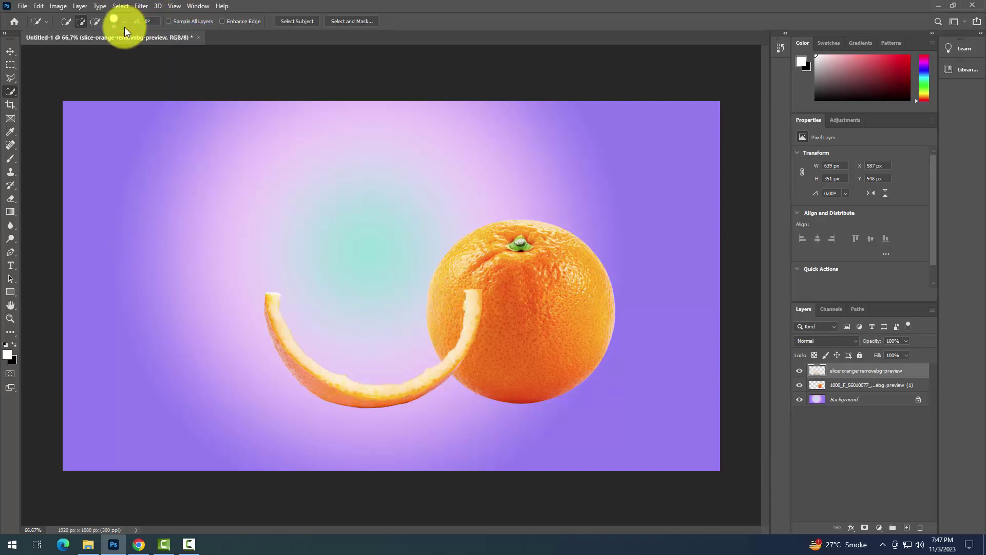
Place pure-water-splash-isolated-png as an embedded object, mirrored horizontally and scaled to about 38.83% width and 61.64% height over the orange slice
click(18, 7)
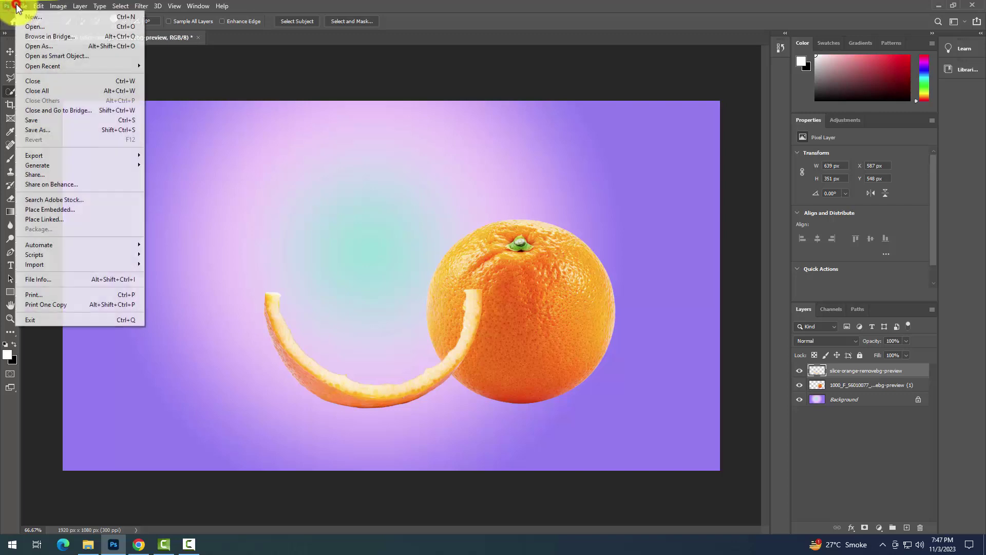
click(38, 206)
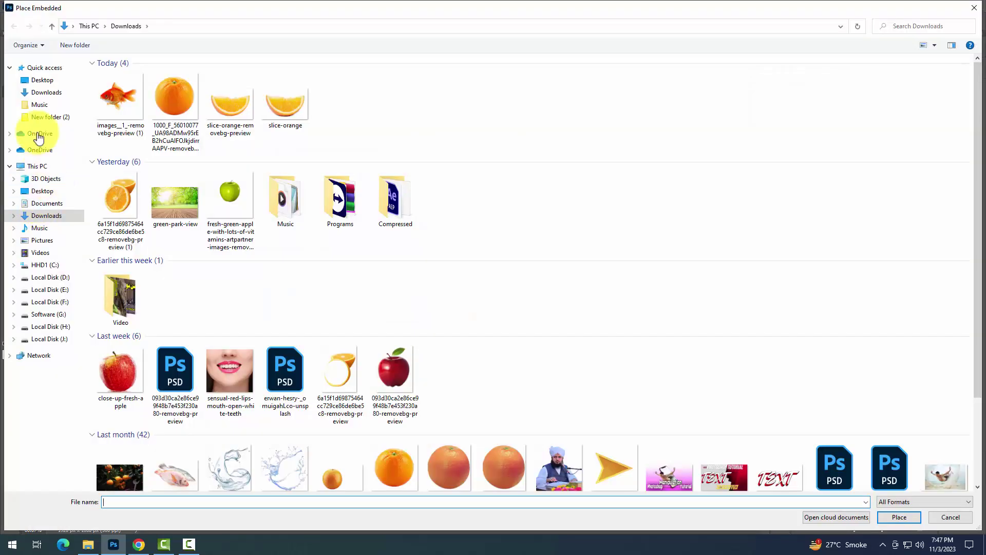
click(36, 81)
double_click(524, 181)
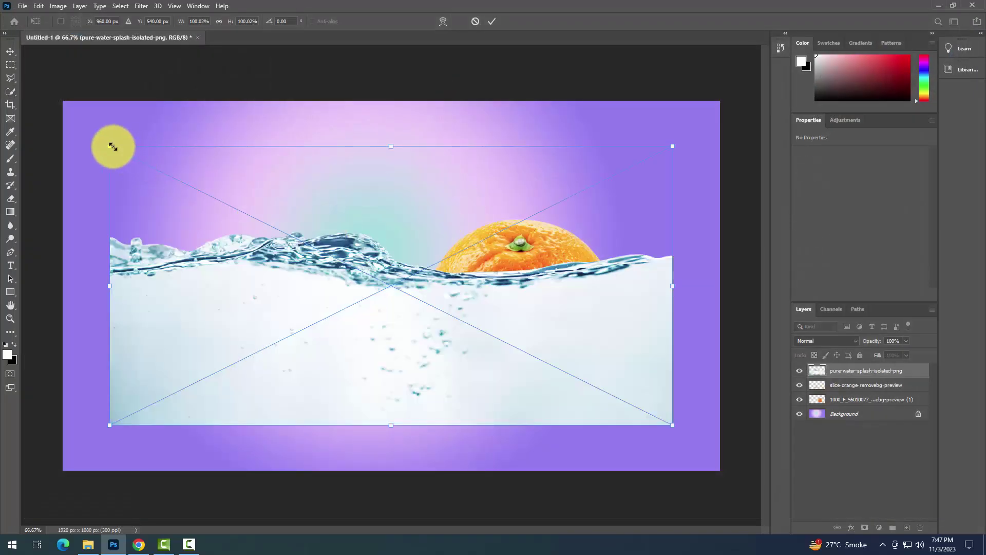
drag(109, 146, 414, 277)
drag(473, 366, 300, 319)
drag(375, 375, 374, 389)
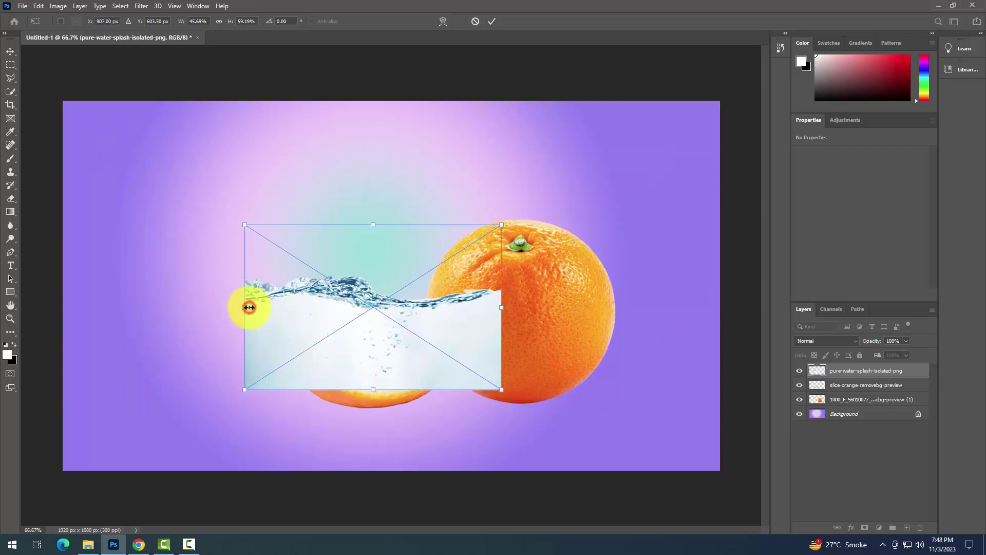
drag(249, 307, 291, 321)
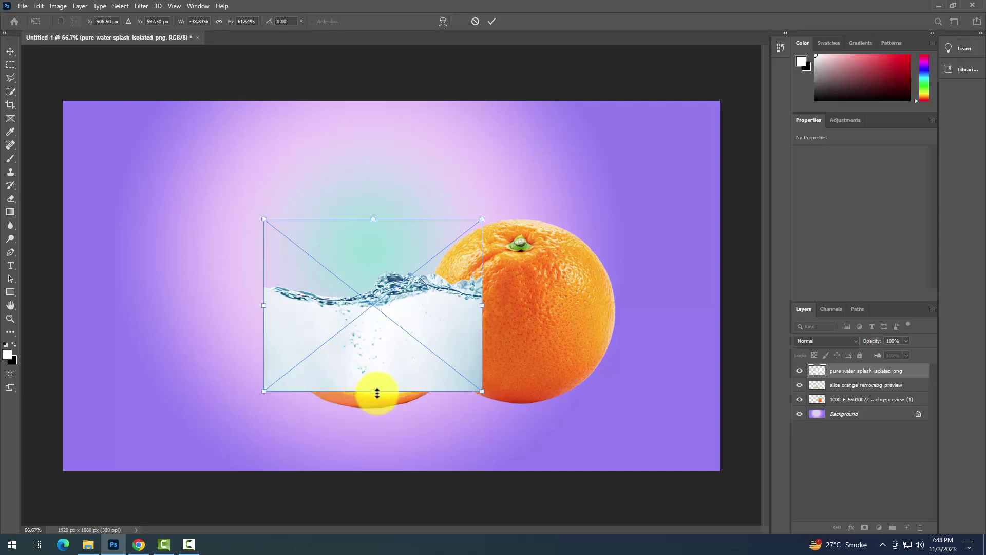
click(494, 21)
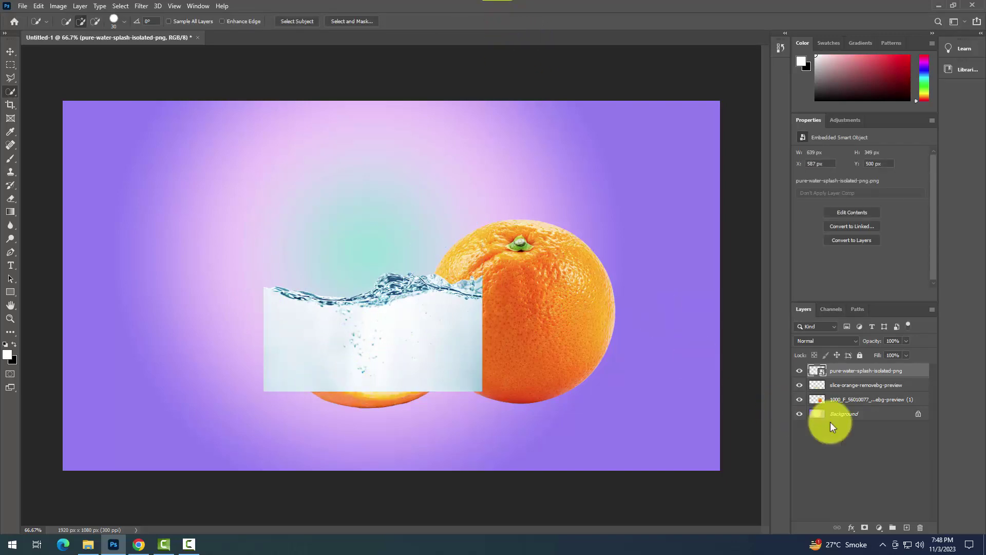
Convert the water splash smart object to a regular layer, retaining its transforms, and set the layer's opacity to 58%
right_click(873, 369)
click(787, 264)
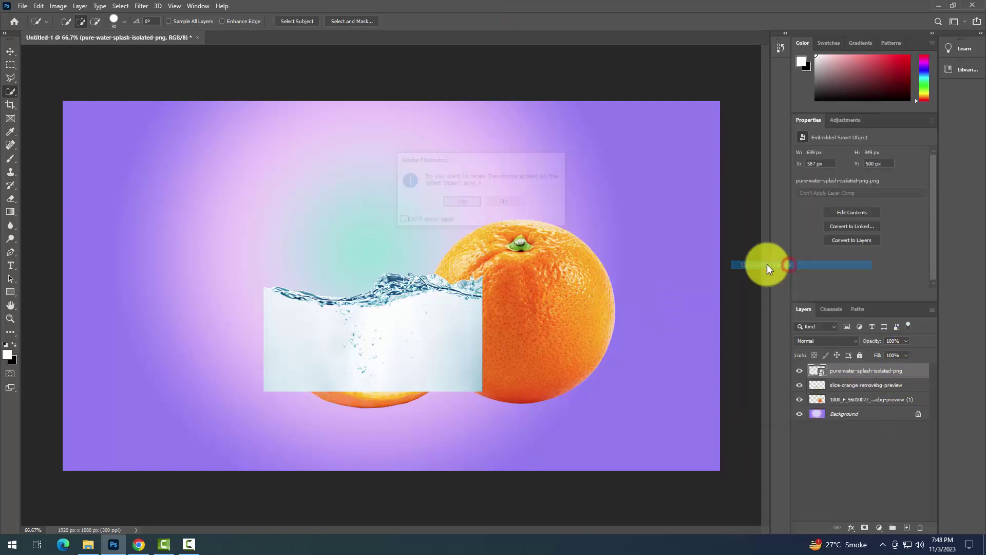
click(476, 203)
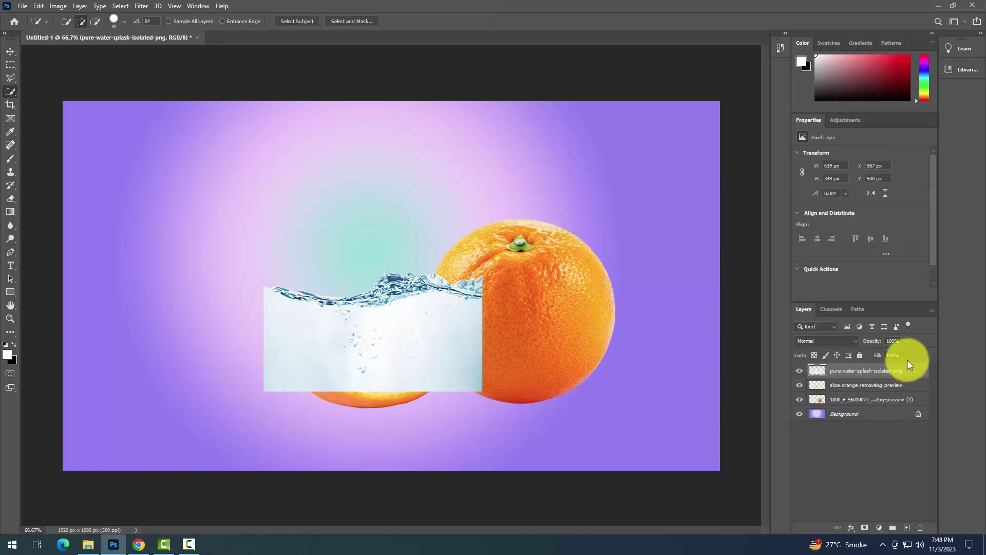
click(905, 341)
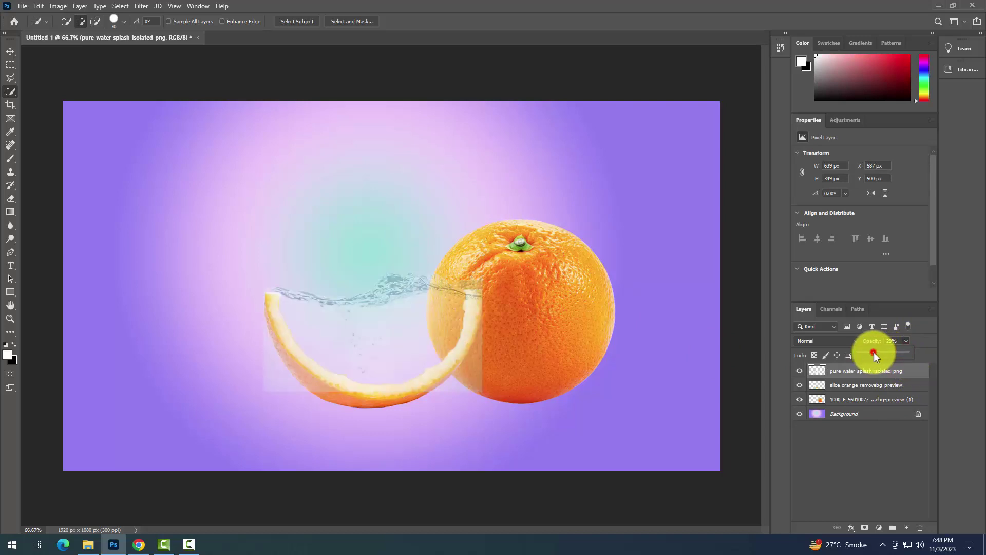
drag(886, 351, 886, 351)
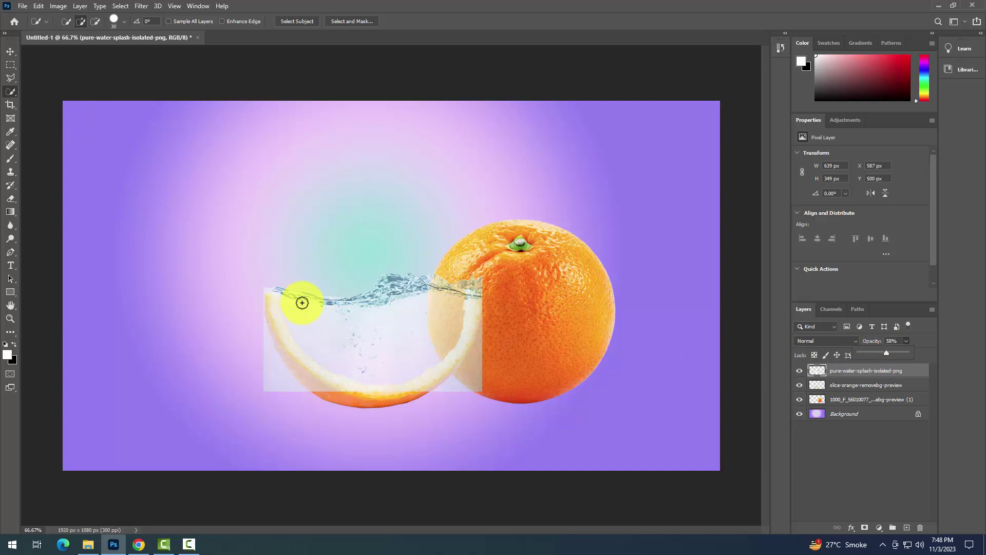
Warp the water's corners to follow the curve of the slice's peel and set the water layer's opacity to 83%
key(ctrl+t)
click(461, 21)
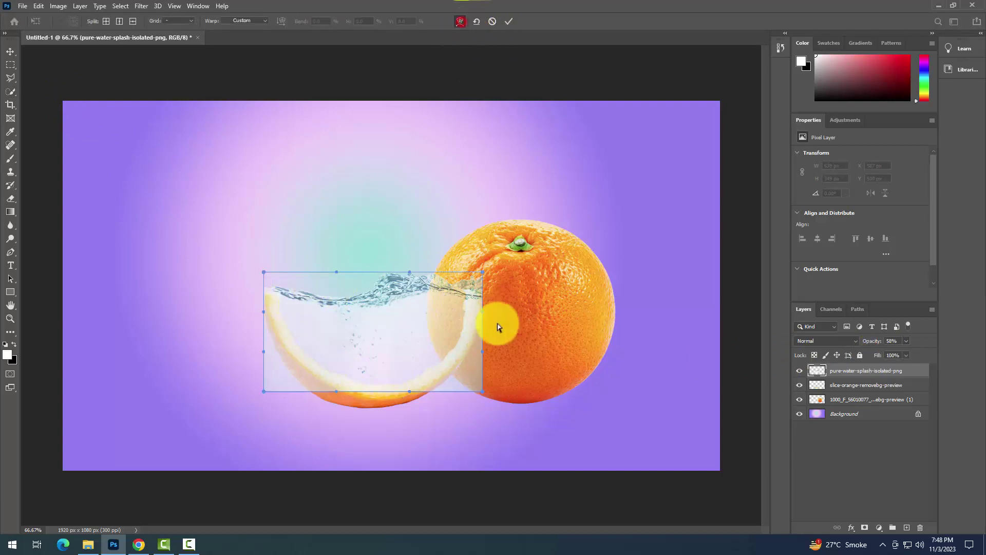
drag(483, 274, 464, 290)
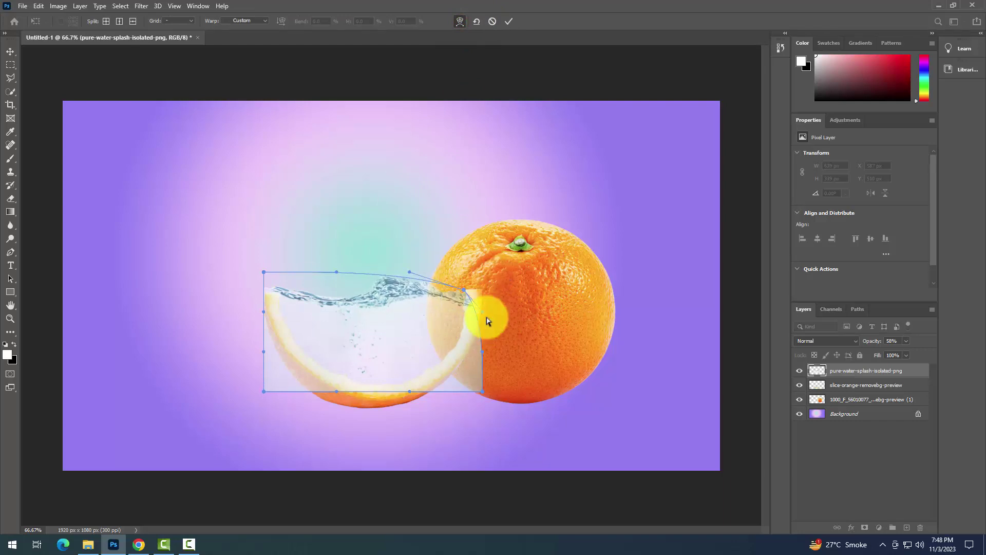
drag(479, 390, 327, 390)
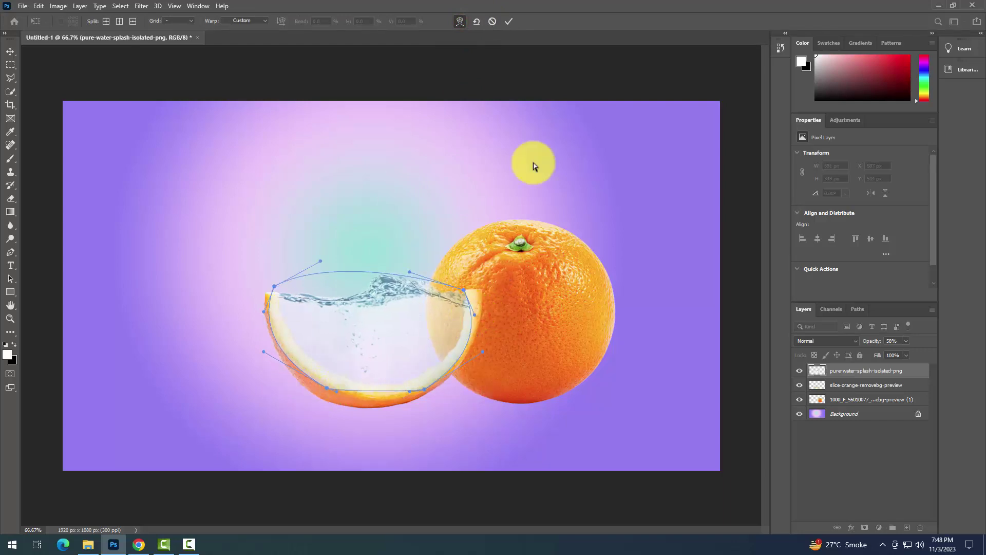
click(510, 21)
key(w)
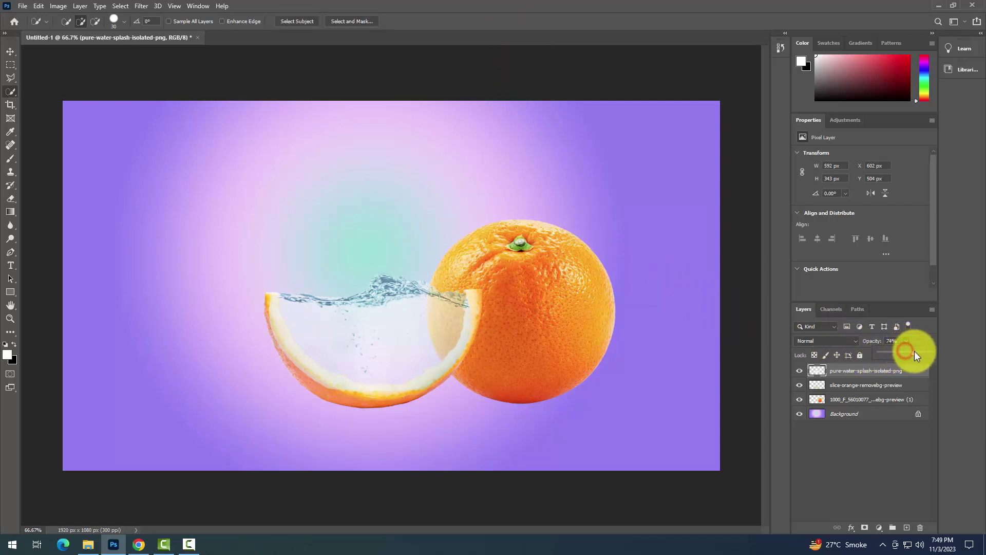
drag(914, 353, 919, 353)
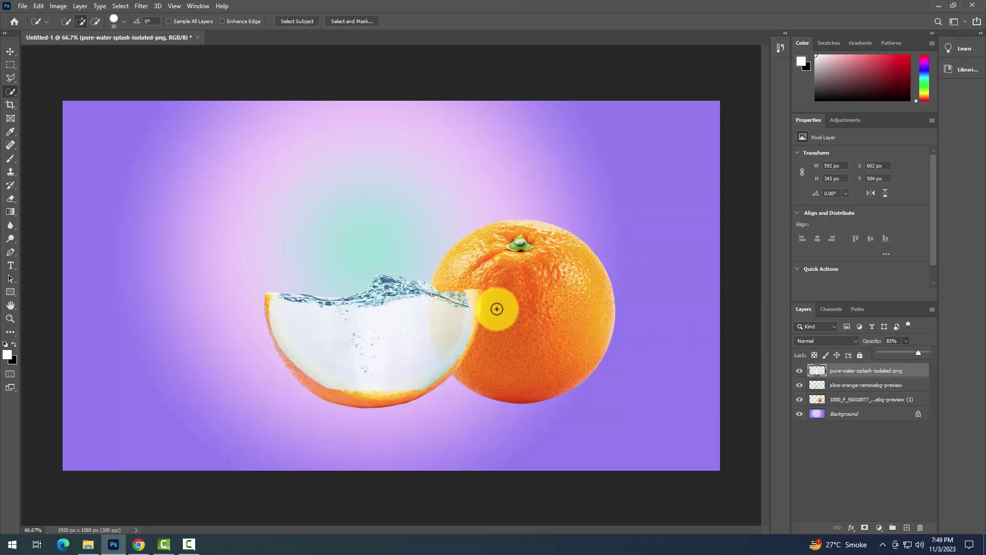
Warp the water's upper right corner slightly outward so the water reaches the peel's right tip
key(ctrl+t)
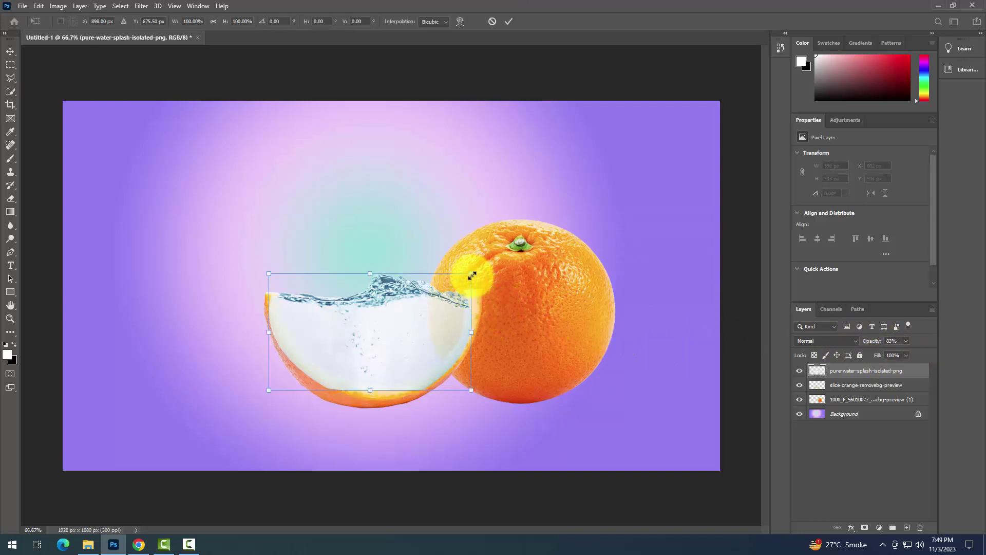
click(459, 21)
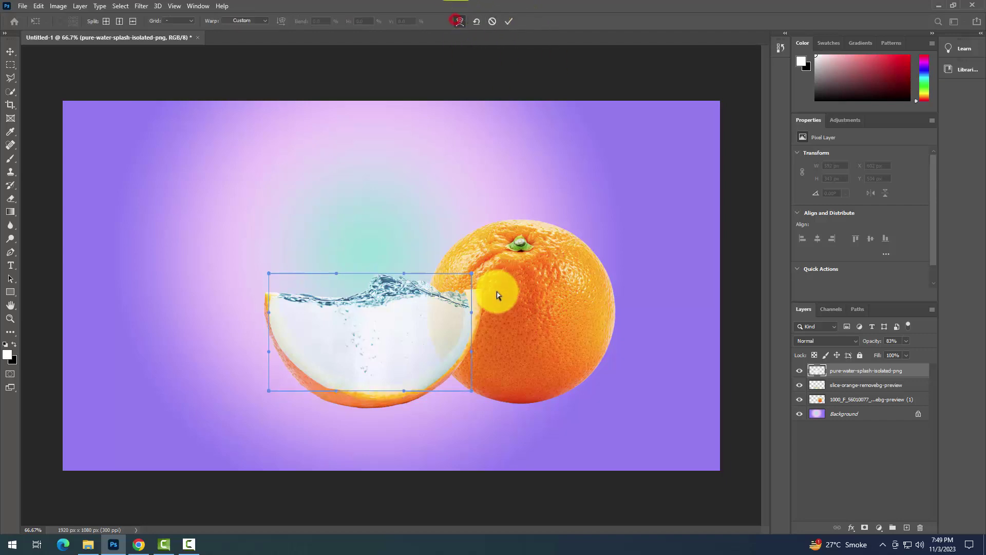
drag(471, 273, 477, 267)
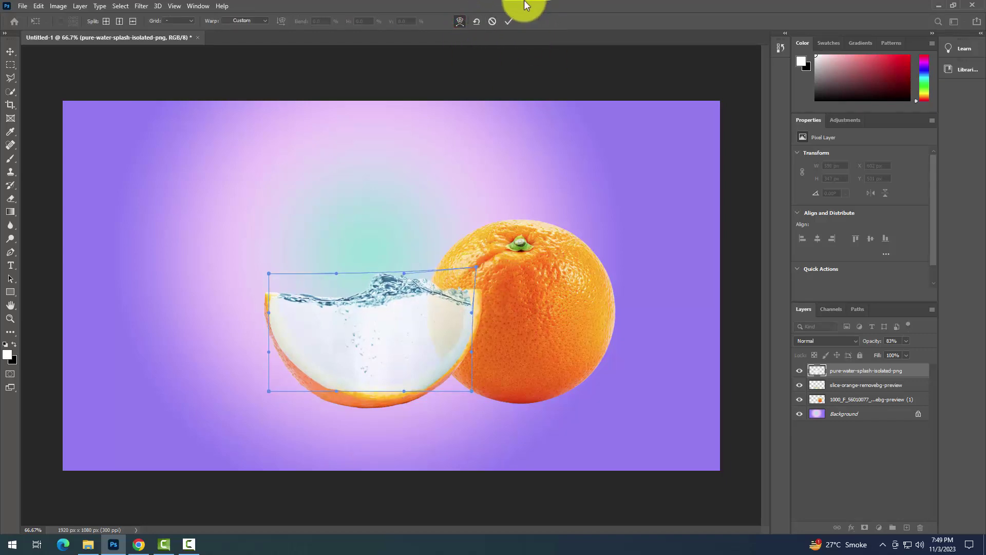
click(508, 22)
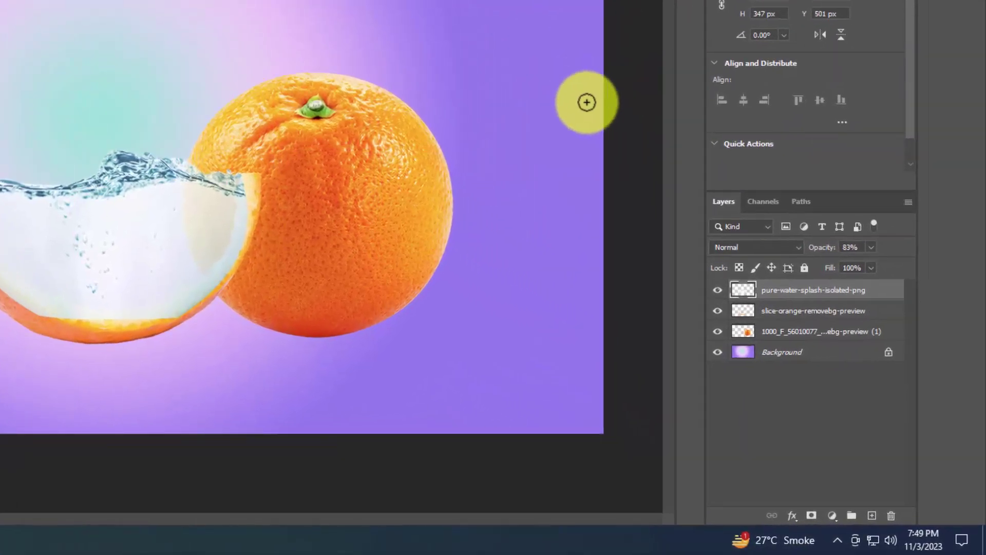
Erase the water covering the peel within the slice layer's loaded outline using a hard 100% opacity eraser, deselect, and set the layer's opacity to 100%
ctrl+click(743, 318)
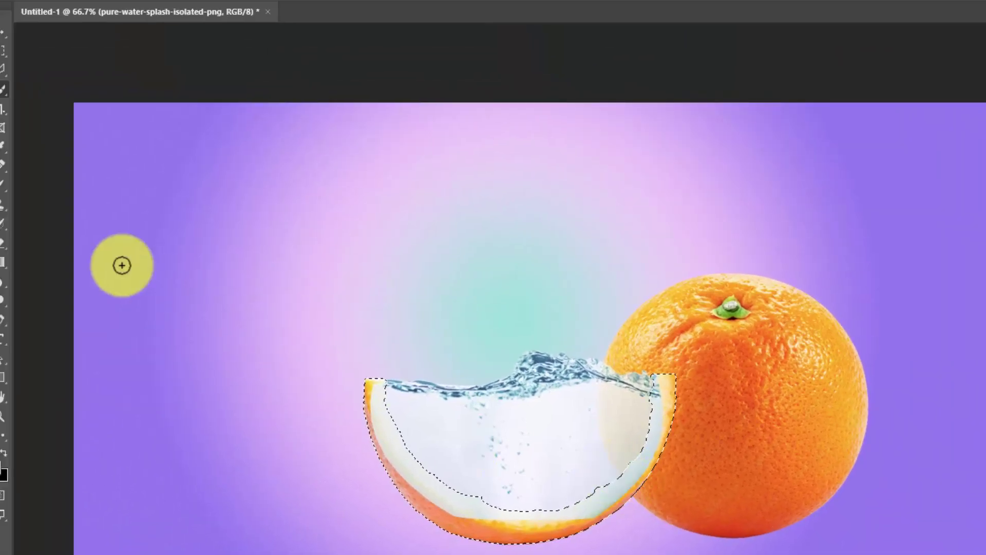
click(3, 242)
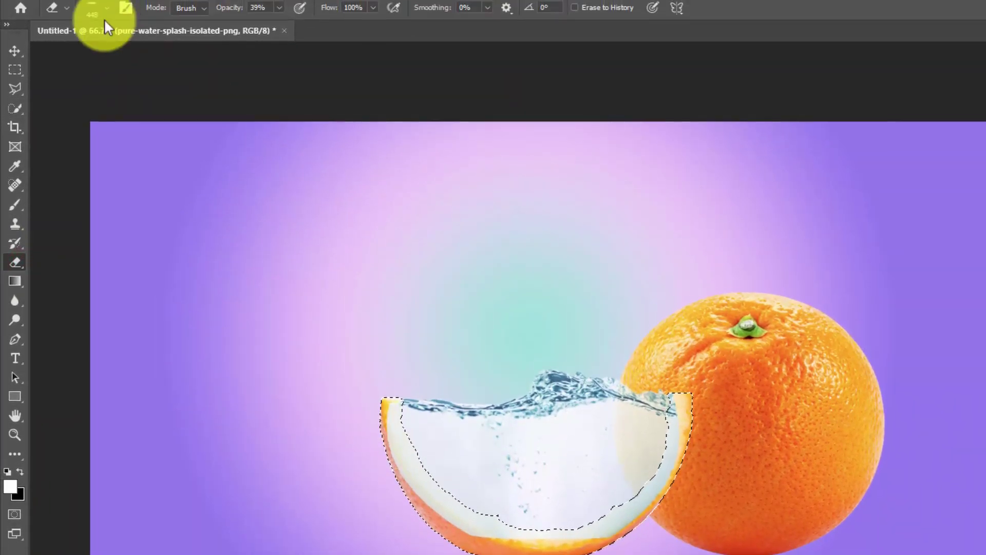
click(95, 26)
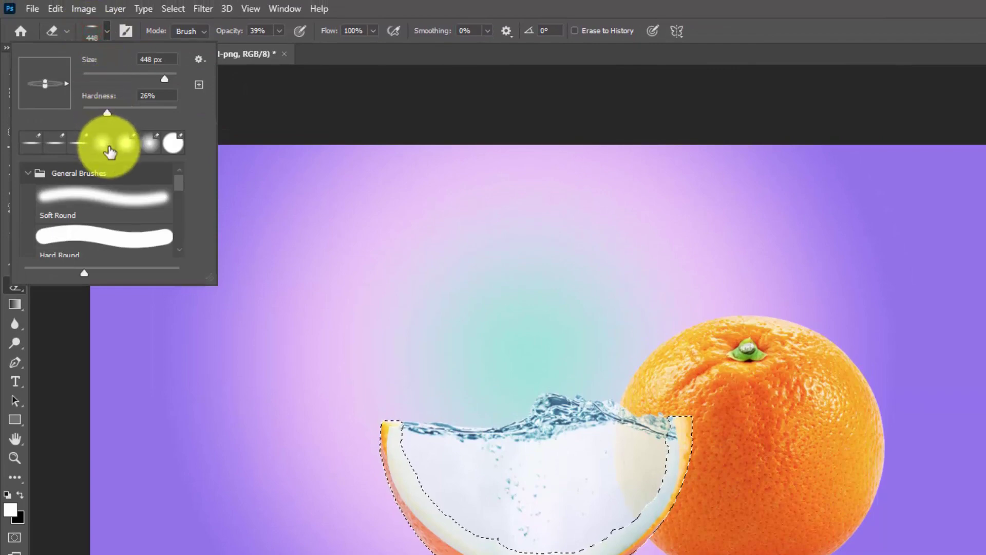
click(171, 142)
click(367, 436)
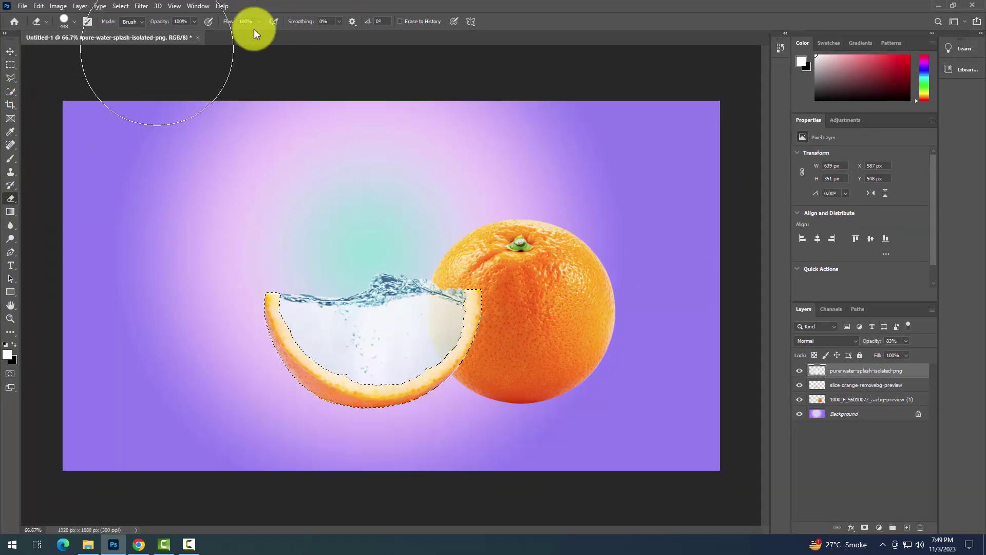
click(120, 6)
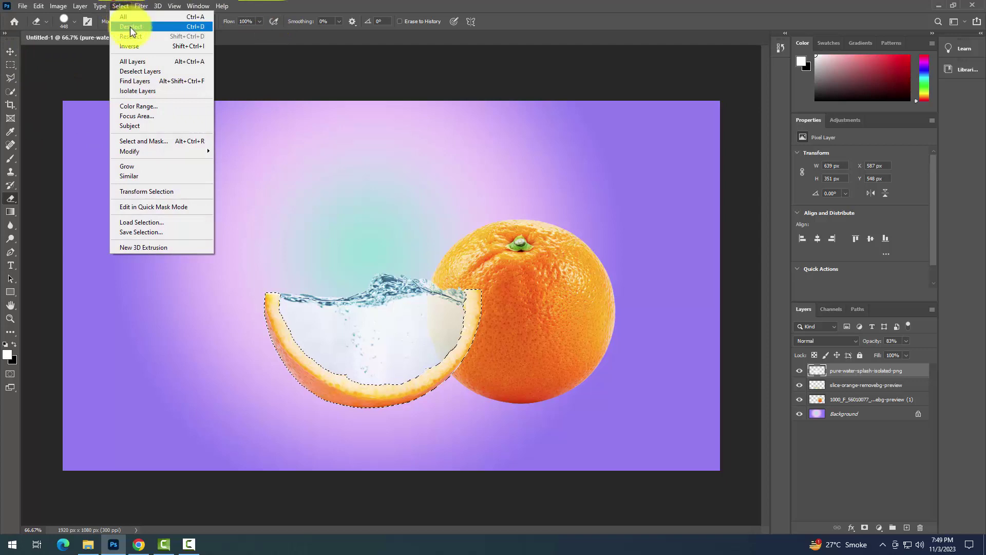
click(131, 26)
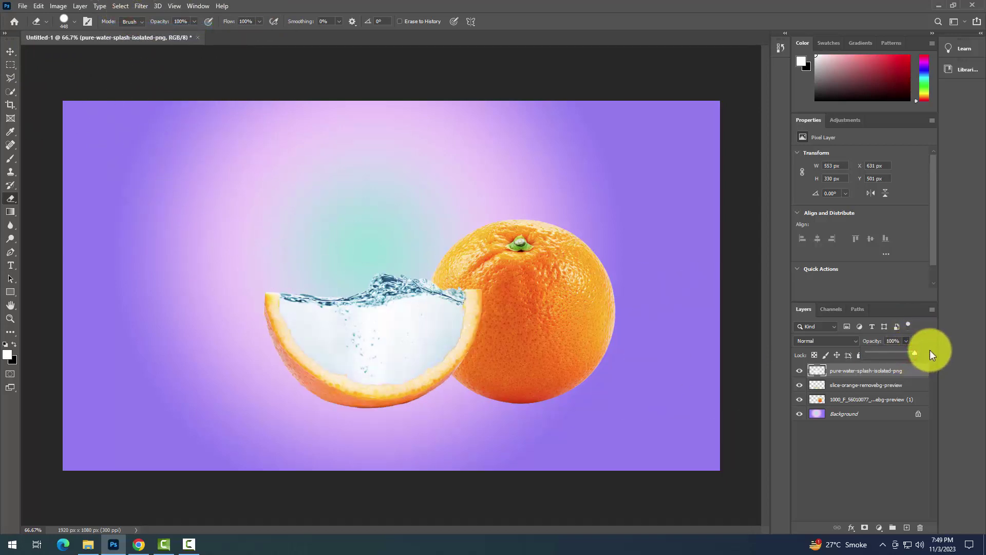
Fade the water inside the slice with a soft 175 px eraser at 28% opacity, including where it overlaps the whole orange
click(10, 51)
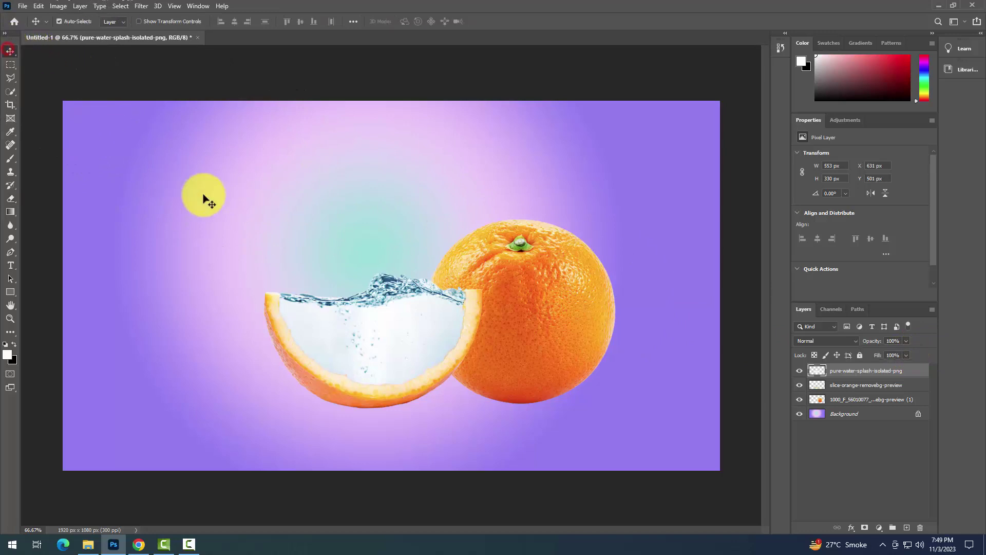
click(204, 196)
click(438, 346)
key(e)
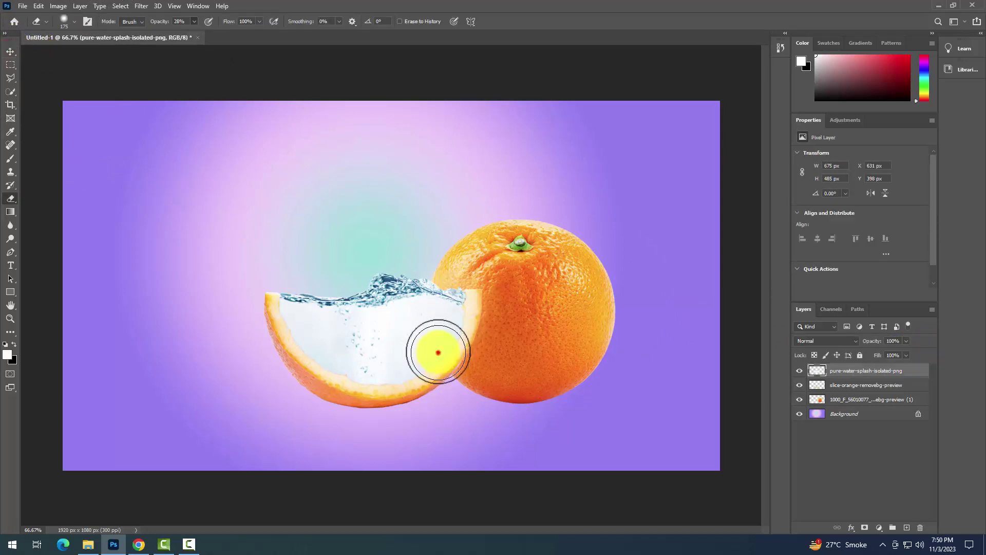
mouse_move(438, 346)
mouse_down()
mouse_move(461, 269)
mouse_move(489, 268)
mouse_move(520, 245)
mouse_move(427, 369)
mouse_move(456, 327)
mouse_move(466, 284)
mouse_move(519, 270)
mouse_up()
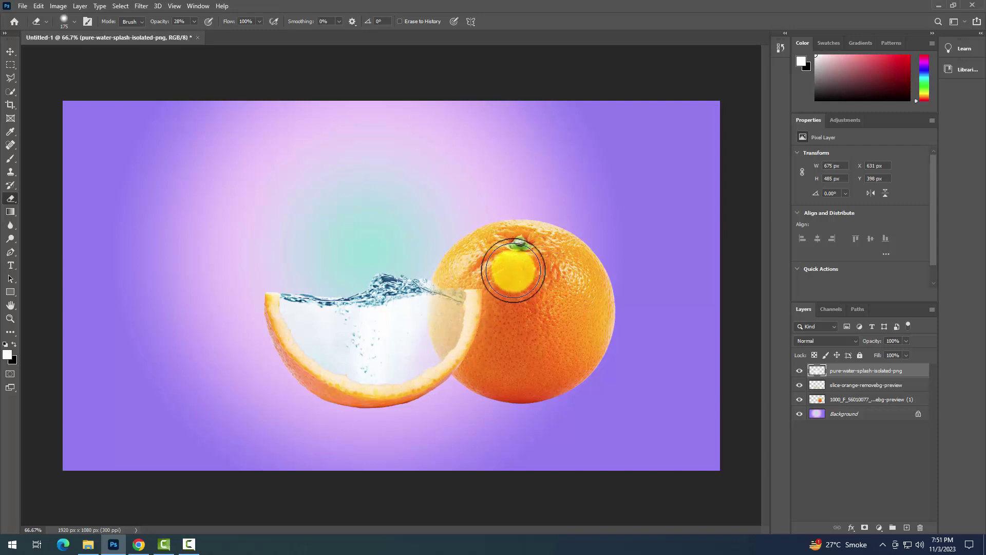
click(313, 304)
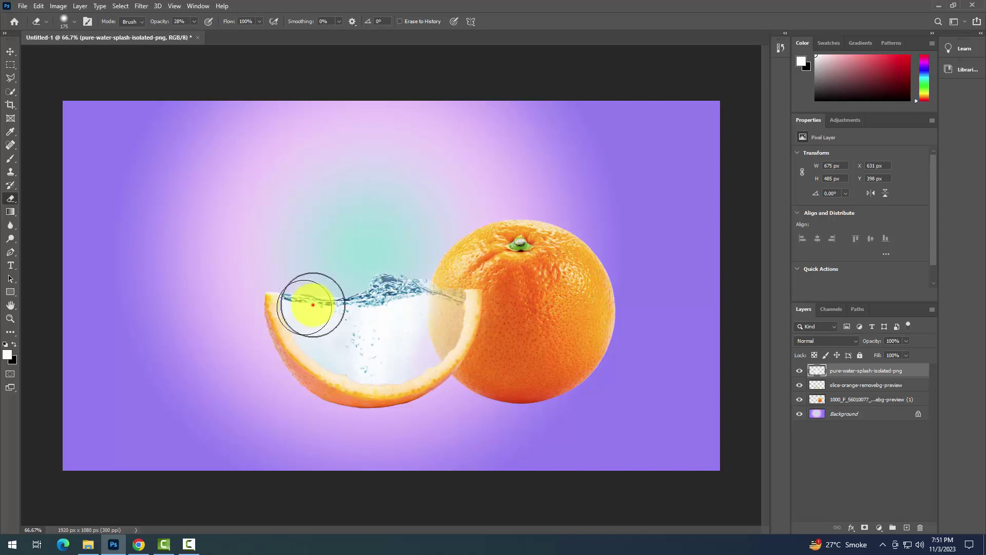
click(389, 332)
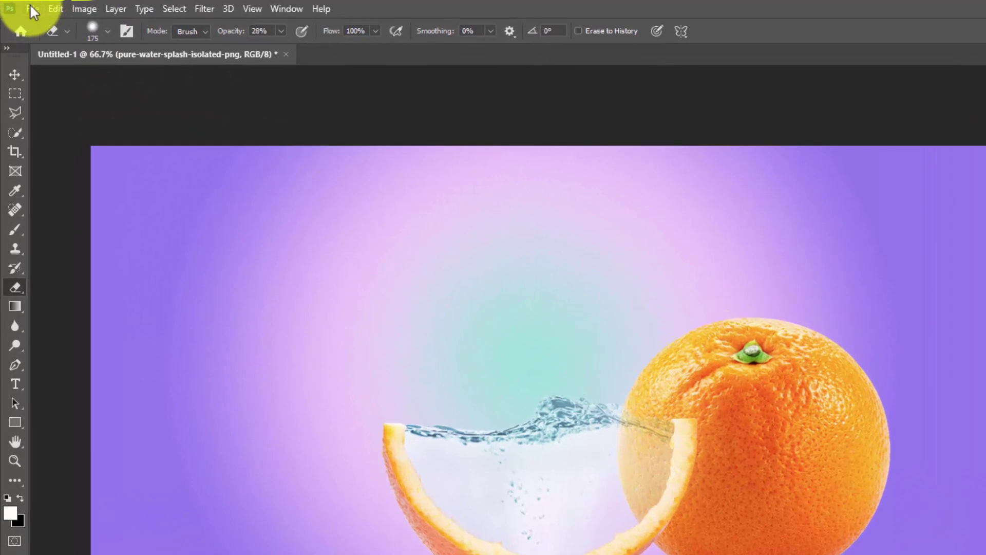
Place the goldfish image images__1_-removebg-preview (1) as an embedded object, scaled to 25.81% and positioned in the water inside the slice
click(23, 5)
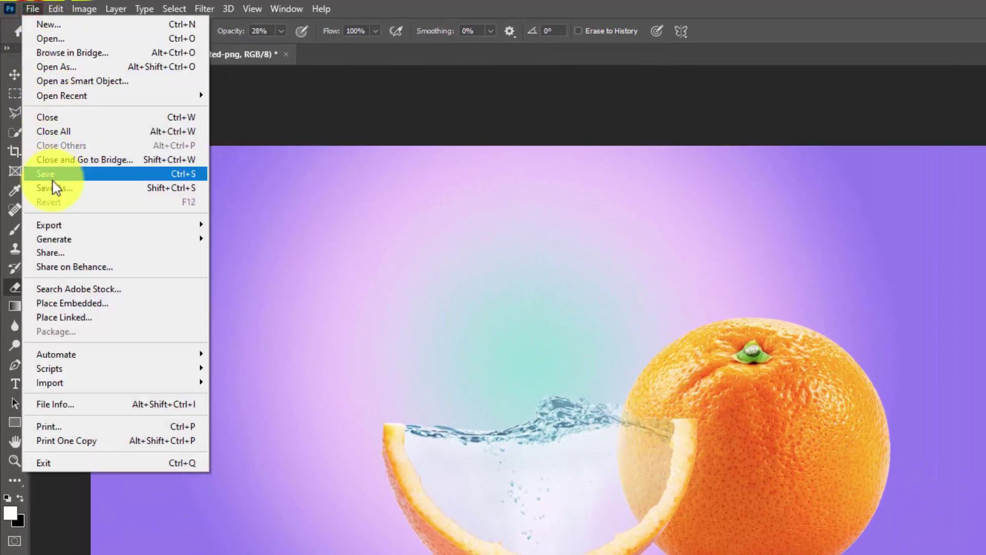
click(72, 303)
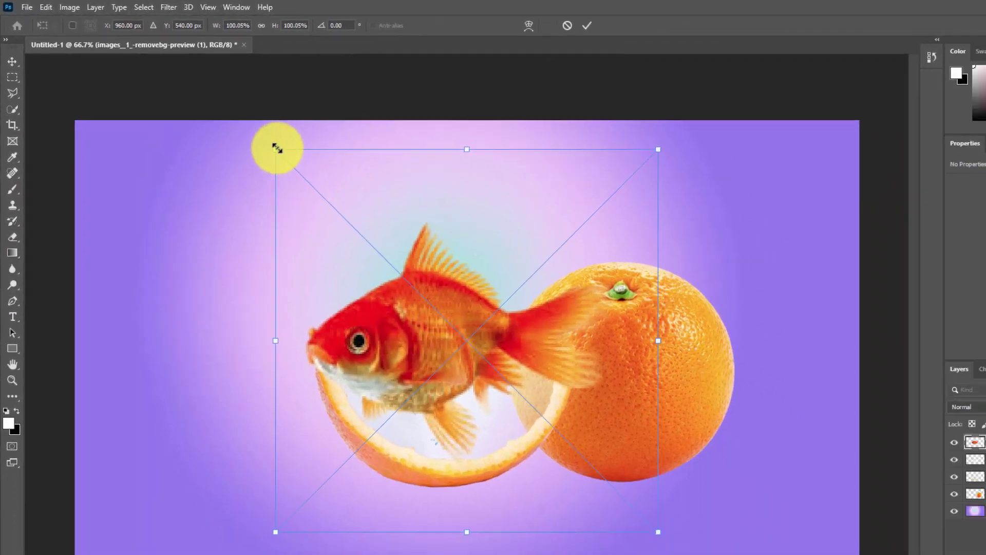
drag(334, 181, 483, 299)
drag(334, 206, 311, 290)
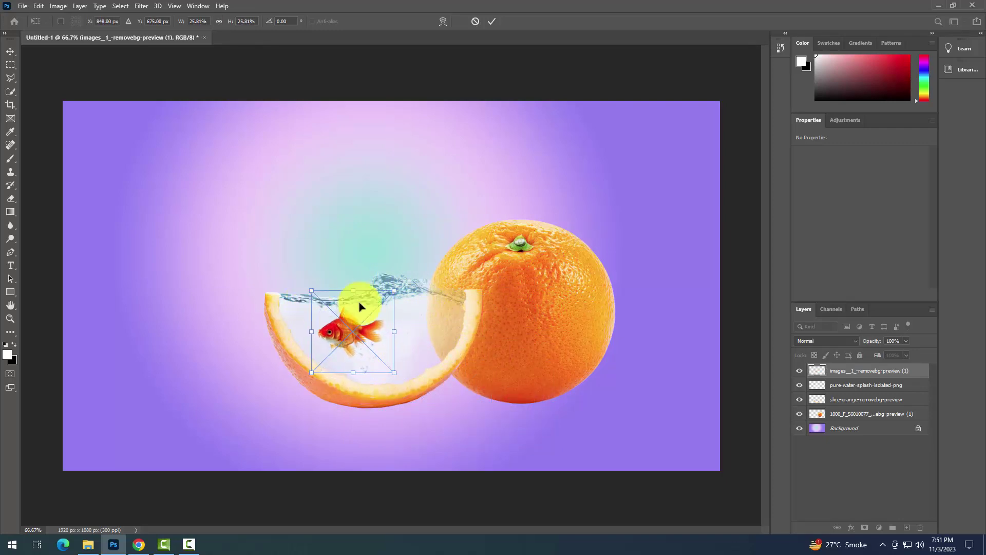
click(489, 20)
key(e)
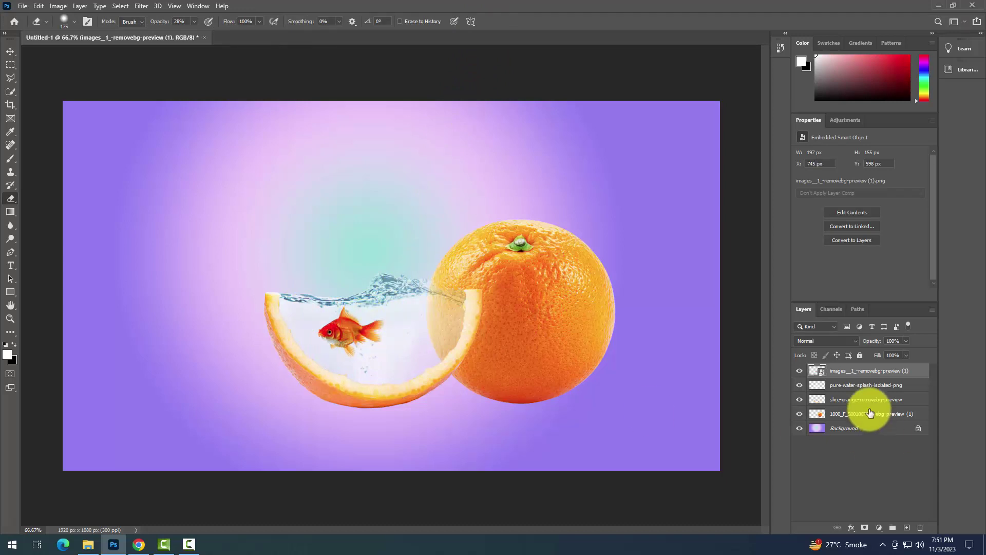
Convert the embedded goldfish object into a regular pixel layer
right_click(828, 378)
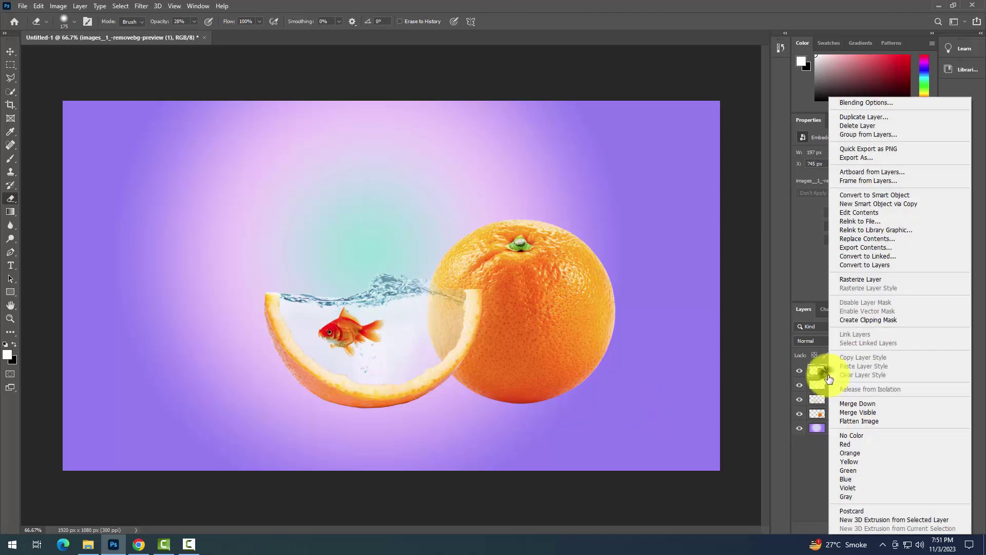
click(868, 264)
click(452, 201)
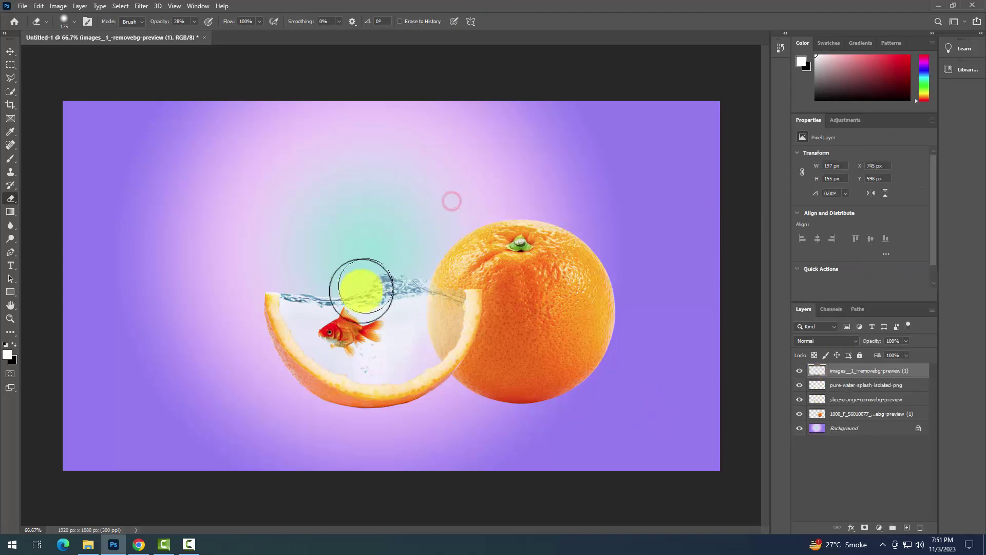
mouse_move(362, 290)
mouse_down()
mouse_move(359, 301)
mouse_move(399, 308)
mouse_up()
key(ctrl+z)
Rotate the goldfish 12.35° and move it slightly down and to the left within the slice's water
key(ctrl+t)
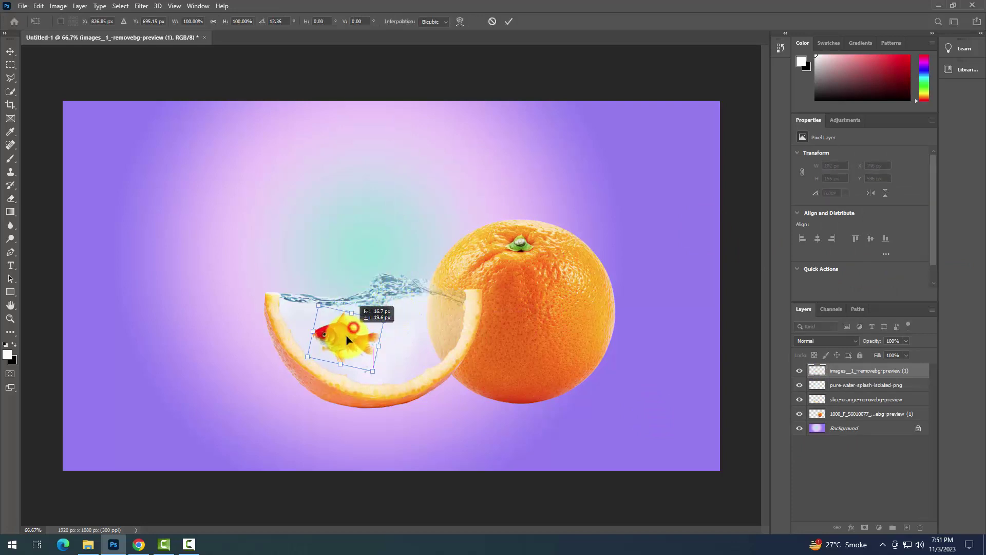
drag(347, 335, 344, 338)
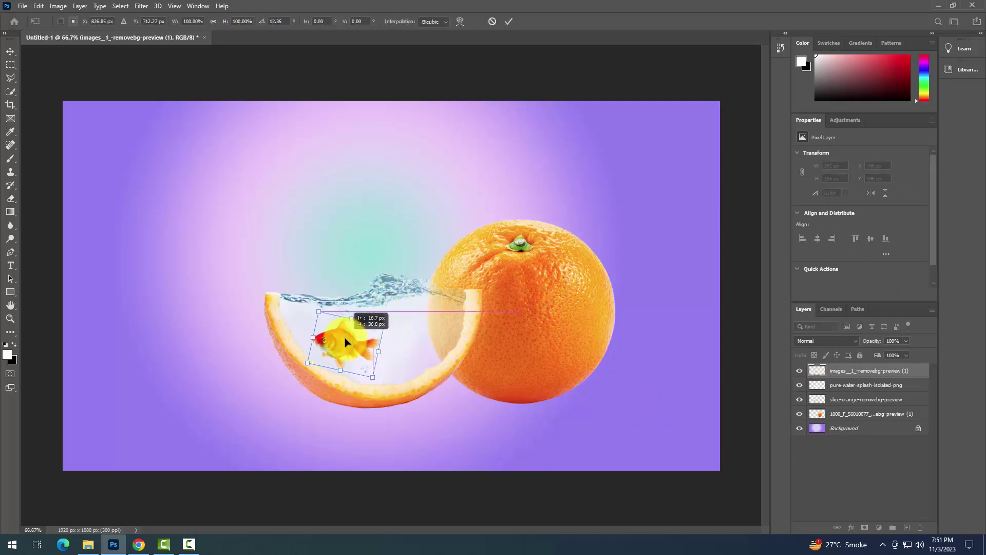
click(510, 23)
Lighten the goldfish by painting over it with a soft white 200 px brush at 31% opacity
key(e)
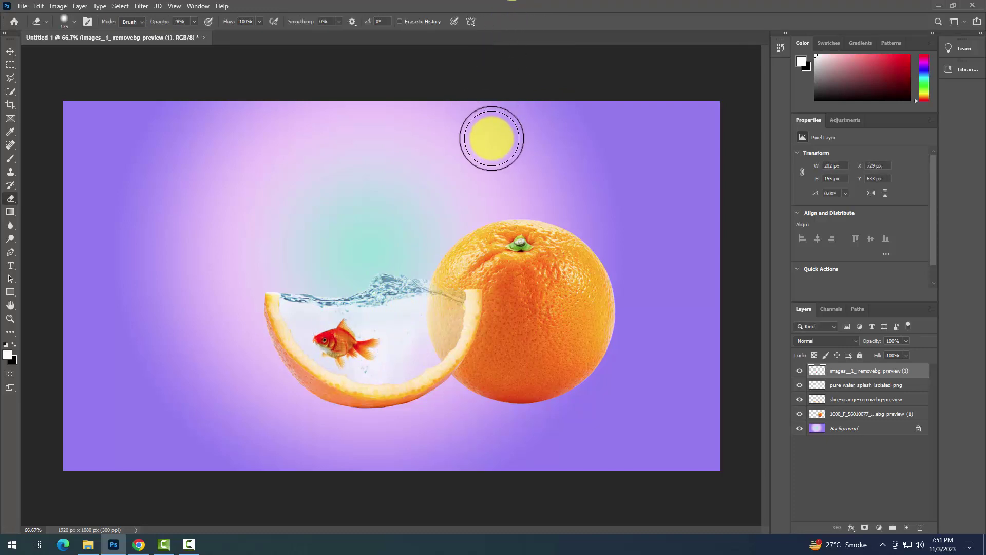
click(10, 158)
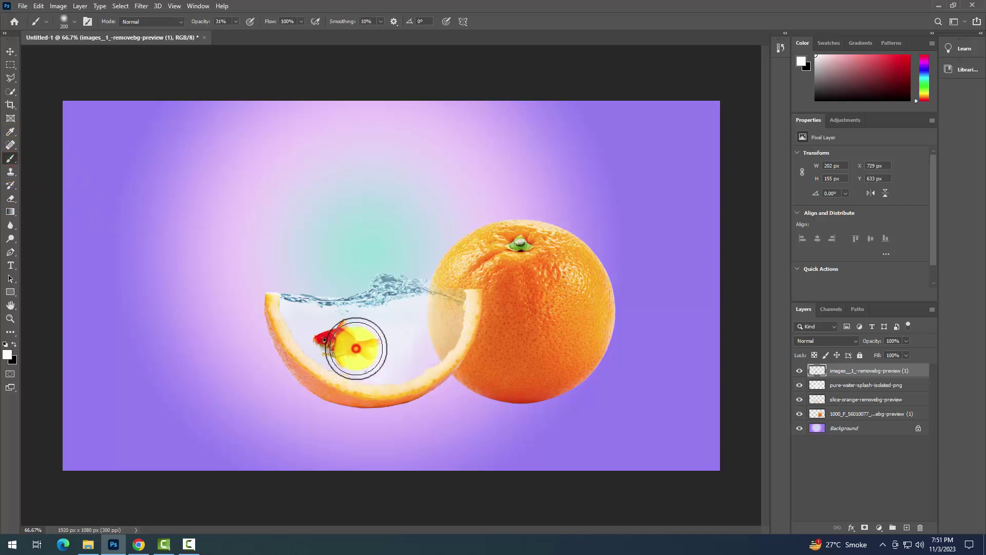
mouse_move(356, 349)
mouse_down()
mouse_move(383, 335)
mouse_move(356, 363)
mouse_move(352, 329)
mouse_move(333, 335)
mouse_move(381, 362)
mouse_move(476, 380)
mouse_move(558, 379)
mouse_move(576, 367)
mouse_move(599, 297)
mouse_up()
Duplicate the goldfish and transform the copy to 93.12% width, -75.08% height and 149.25° rotation, placed above and right of the first fish
click(11, 51)
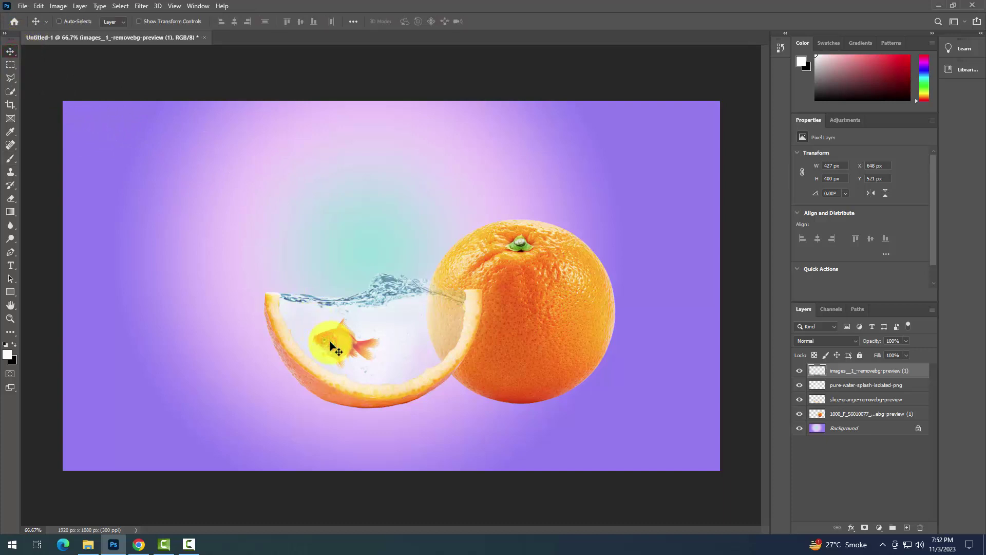
drag(332, 344, 411, 336)
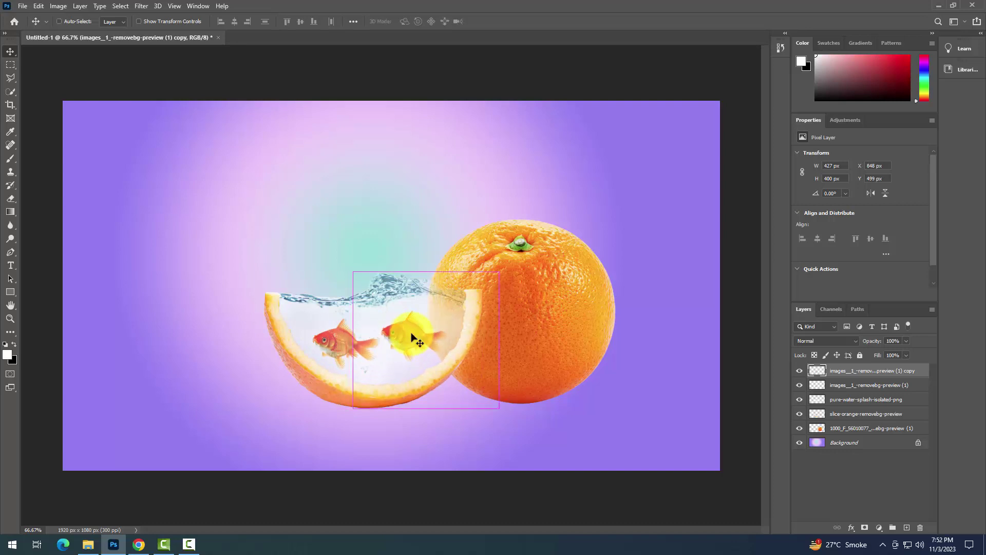
key(ctrl+t)
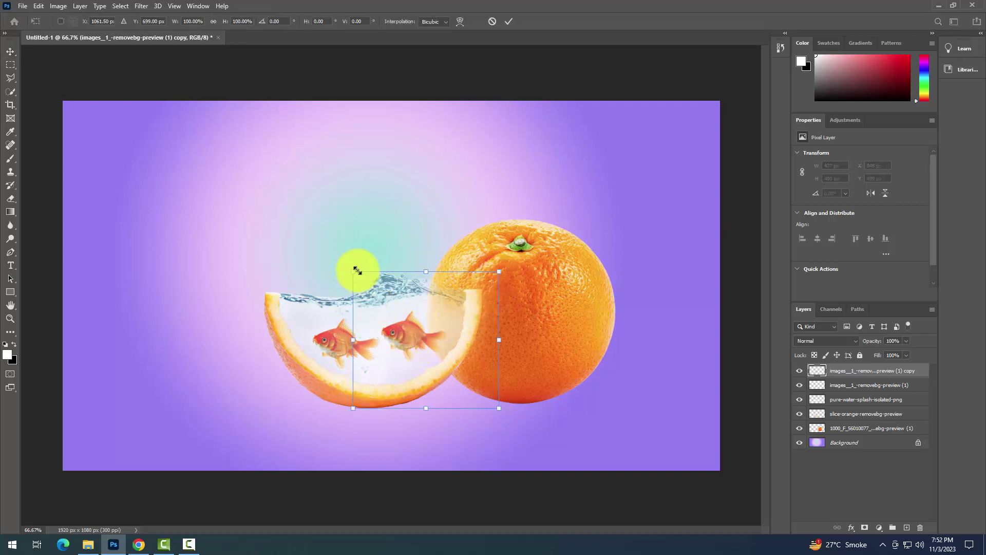
drag(500, 409, 196, 366)
drag(275, 342, 448, 267)
drag(471, 303, 452, 313)
drag(364, 313, 401, 326)
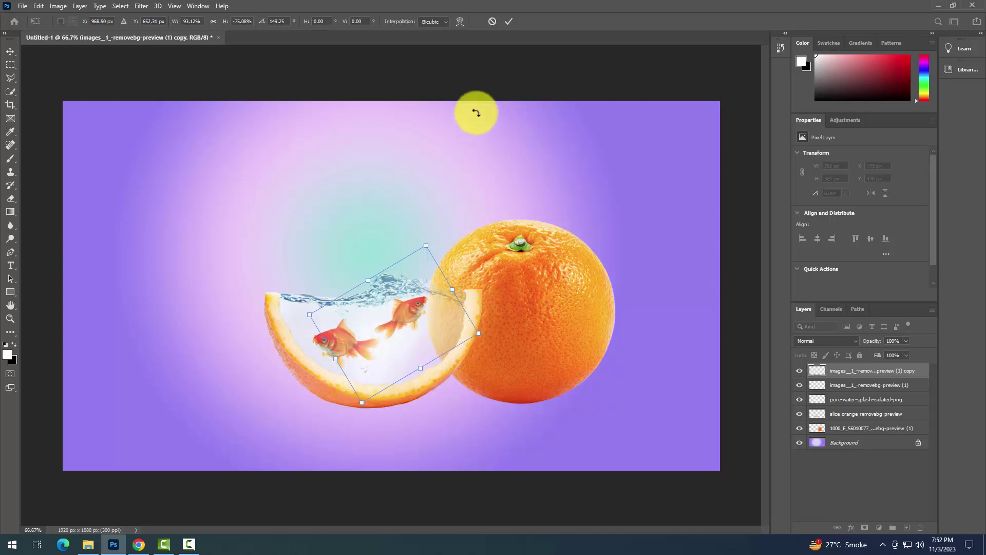
click(509, 23)
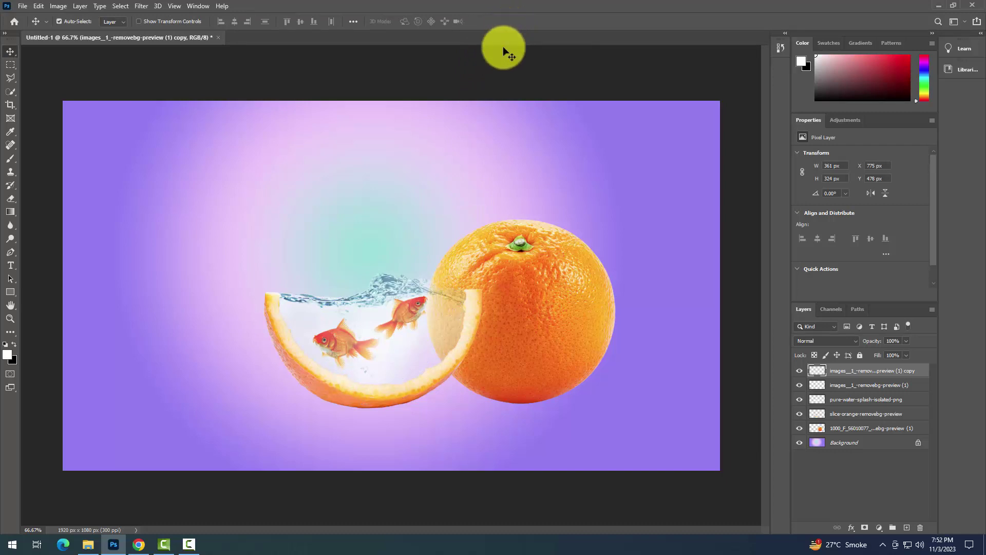
Paint black shadows on the Background layer beneath the slice and the whole orange with a flattened soft 401 px brush at 31% opacity
click(10, 158)
key(x)
key(alt+comma)
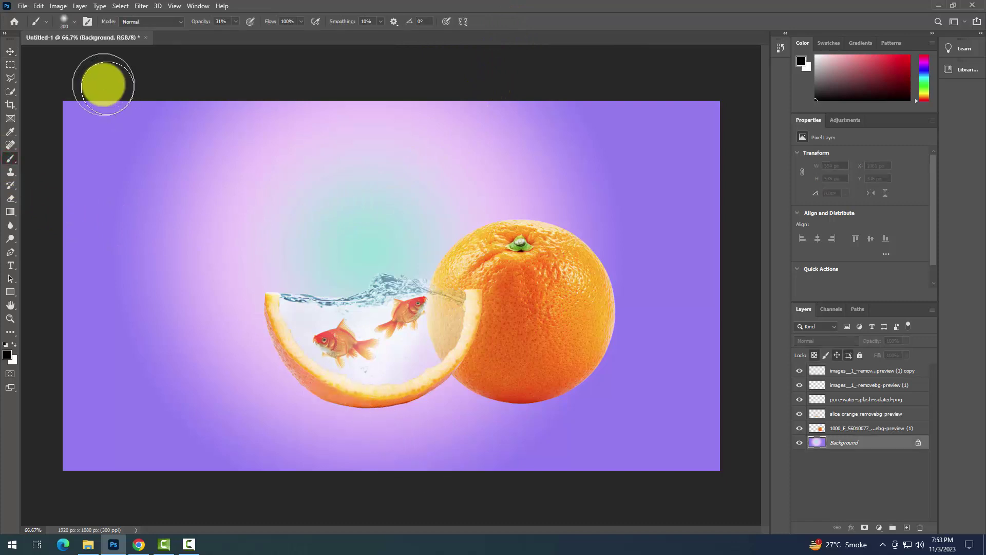
click(65, 21)
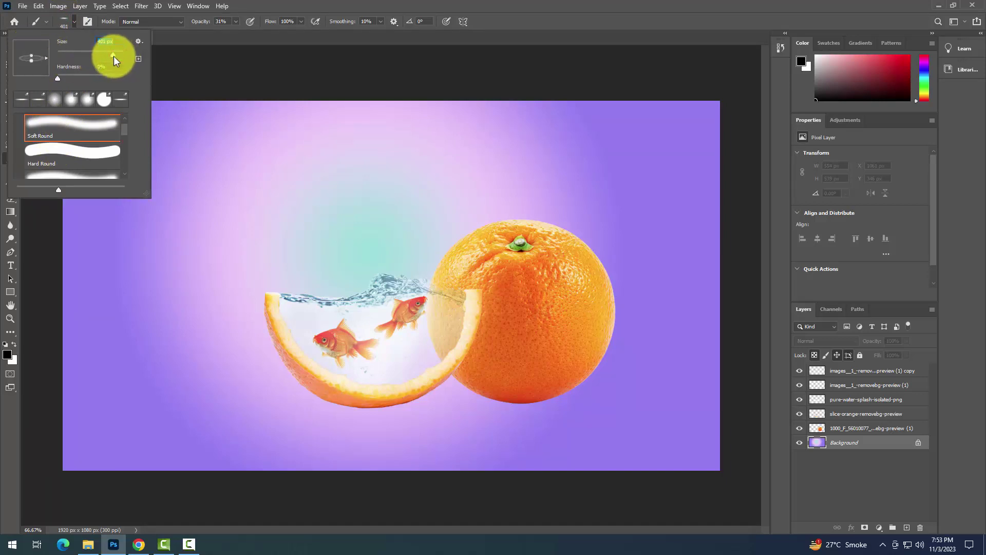
click(365, 403)
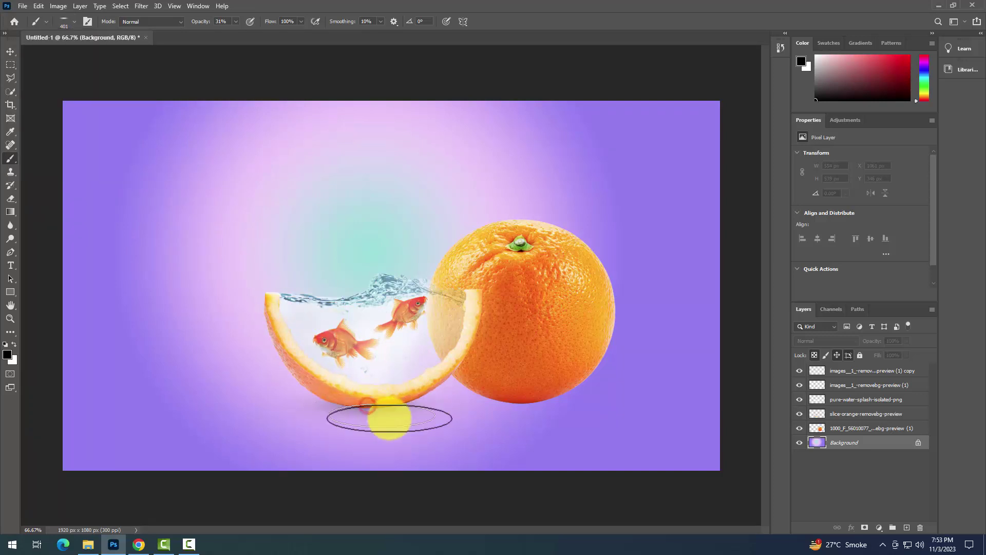
drag(370, 412, 375, 412)
click(519, 413)
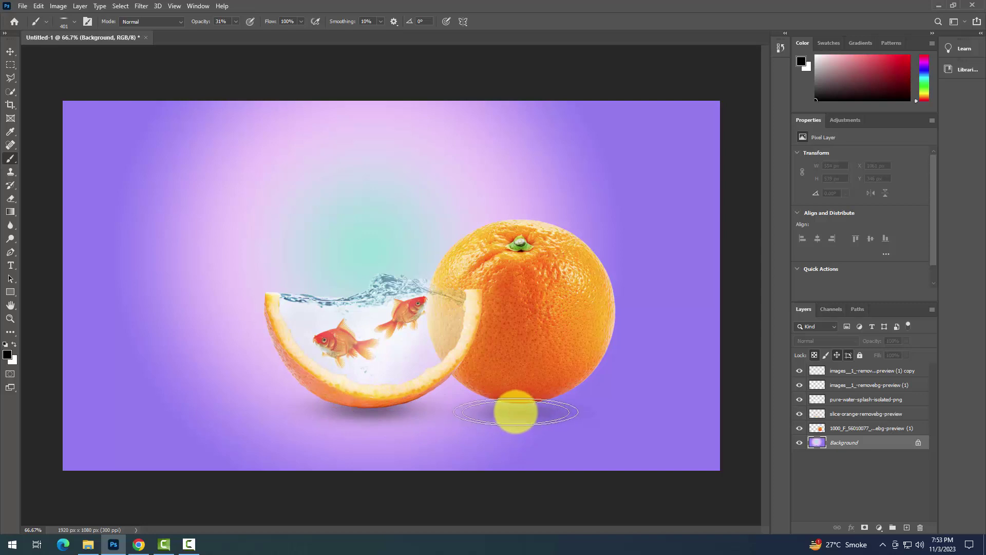
click(516, 411)
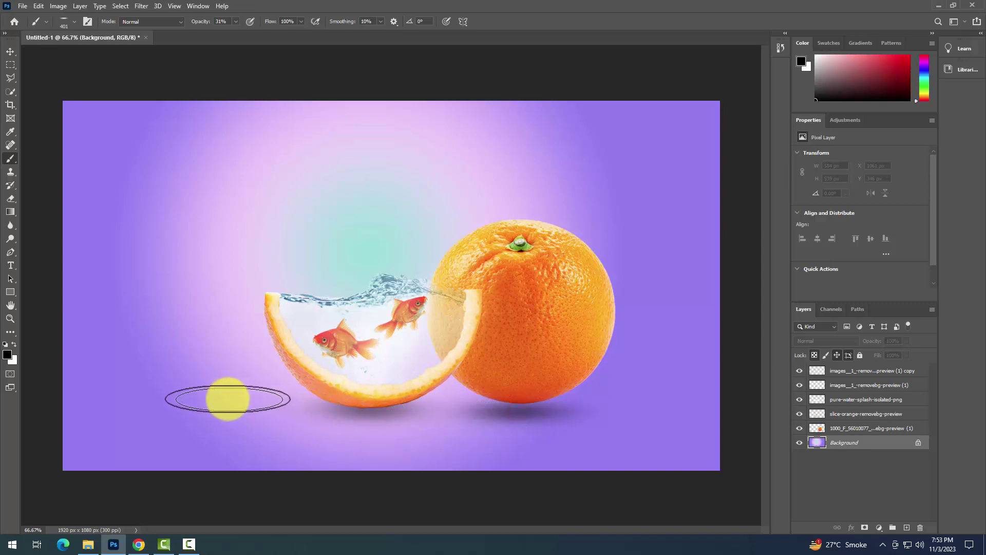